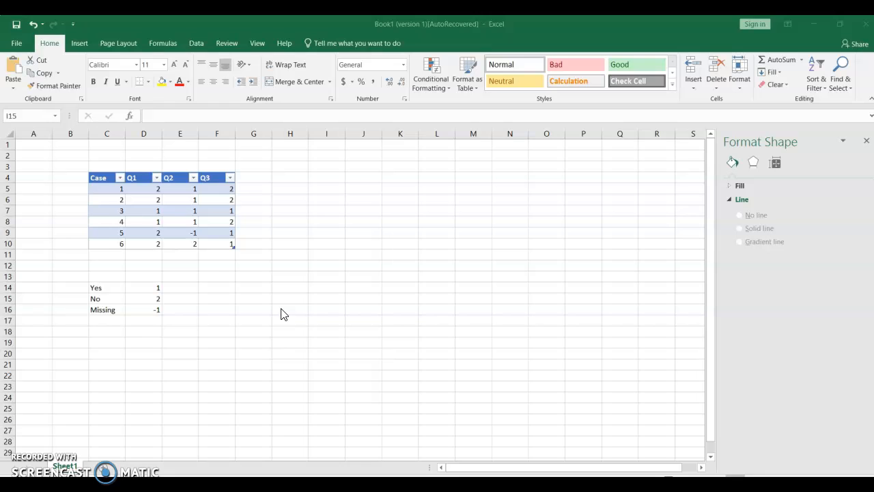
Try charting the raw Q1 responses in D5:D10 as a clustered column chart, and delete that chart.
left_click(138, 187)
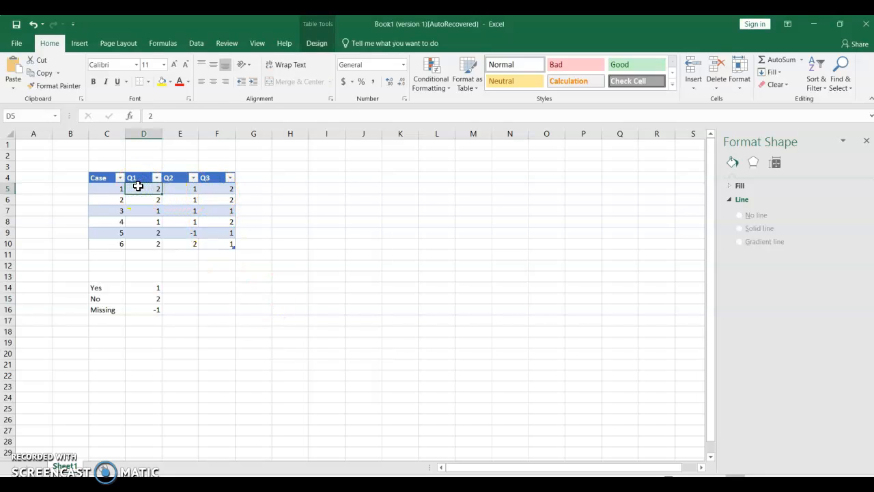
key("shift+Down")
key("shift+Down")
key("shift+Down")
key("shift+Down")
key("shift+Down")
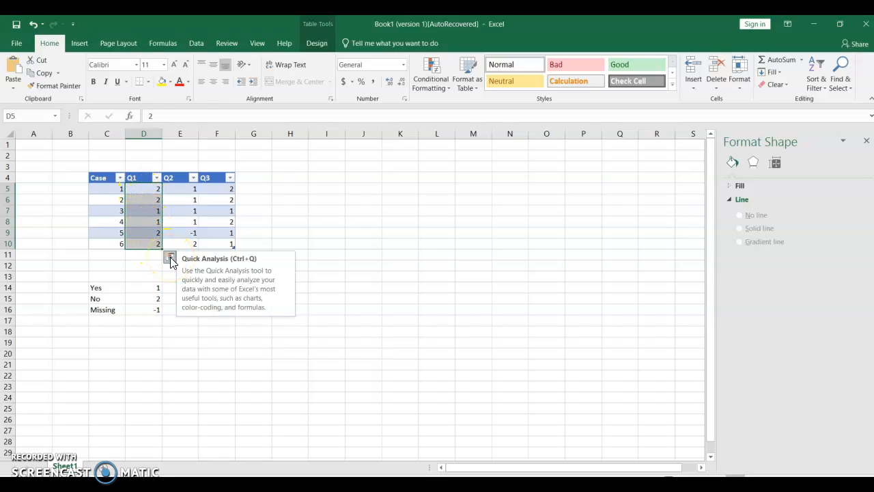
left_click(170, 258)
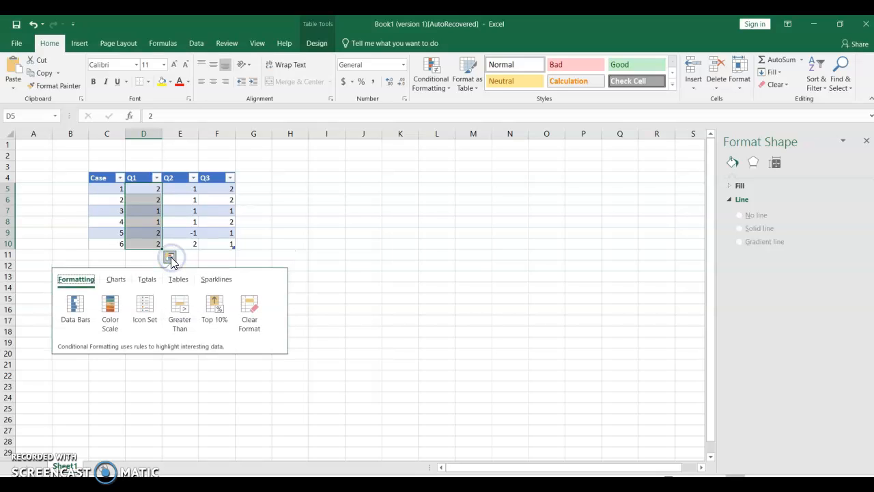
left_click(116, 279)
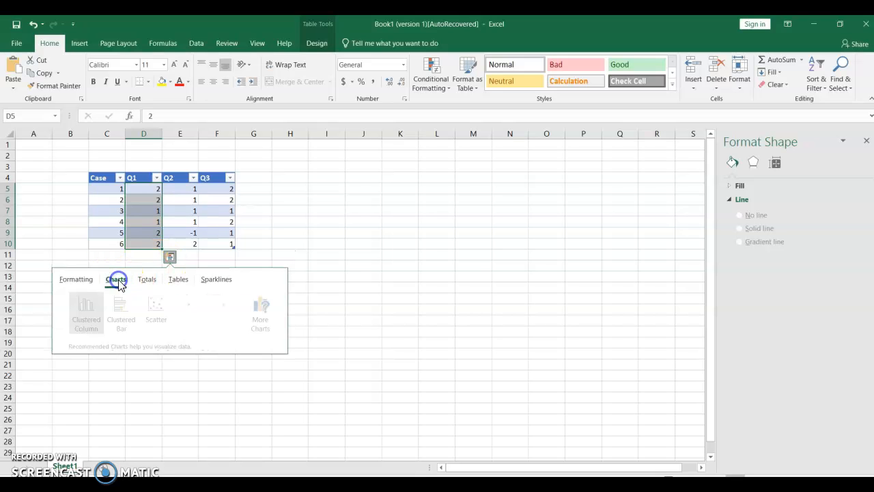
left_click(76, 312)
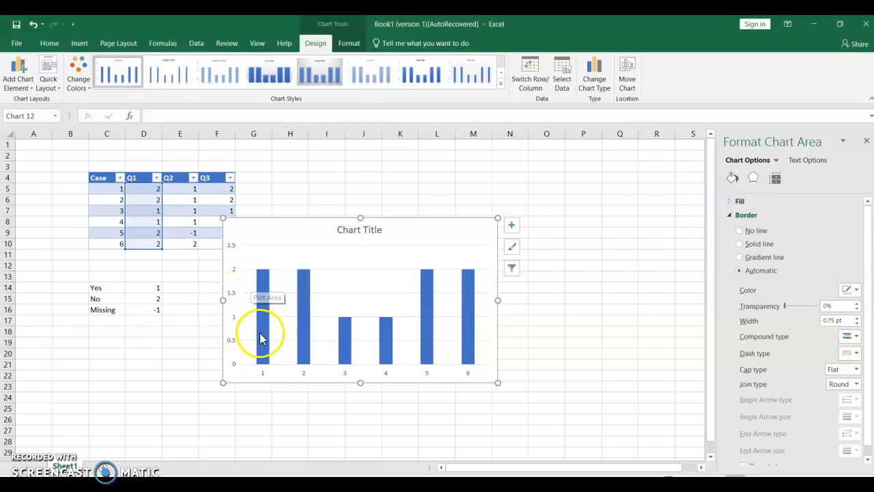
mouse_move(259, 300)
mouse_move(301, 281)
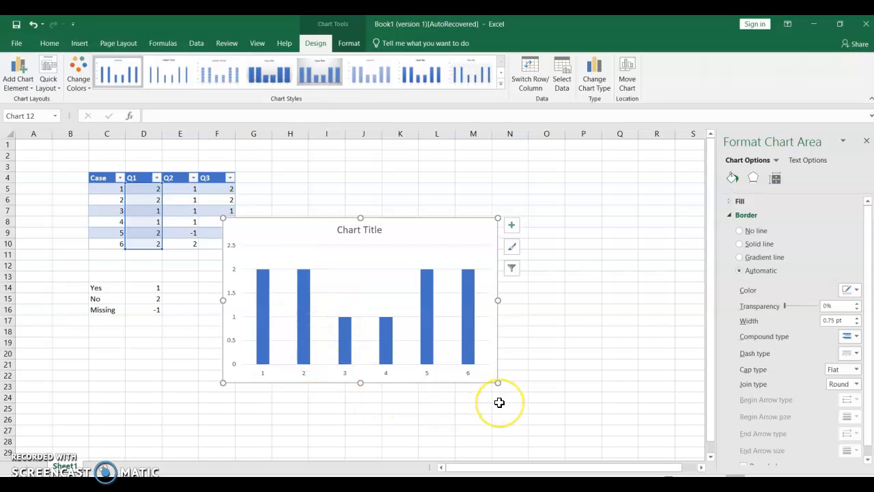
key("Delete")
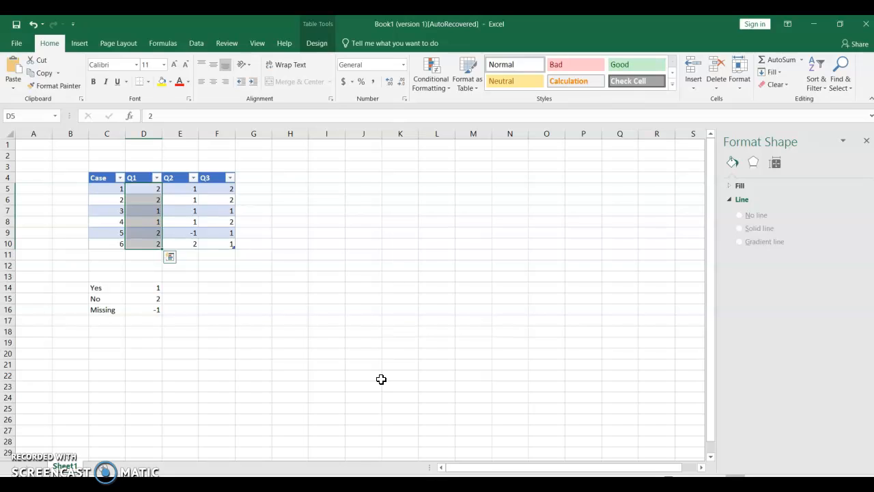
Enter the heading Q1 in I4 and the response codes 1 and 2 in H5 and H6.
left_click(316, 179)
type("Q")
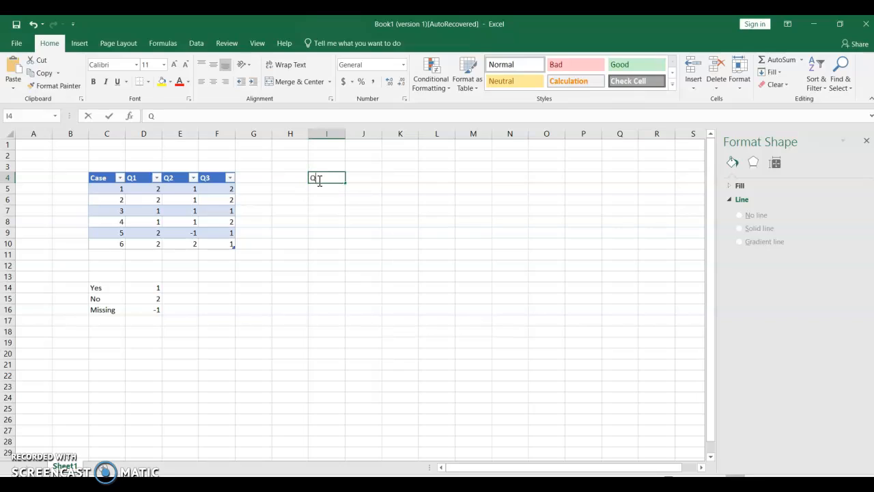
type("1")
key("Return")
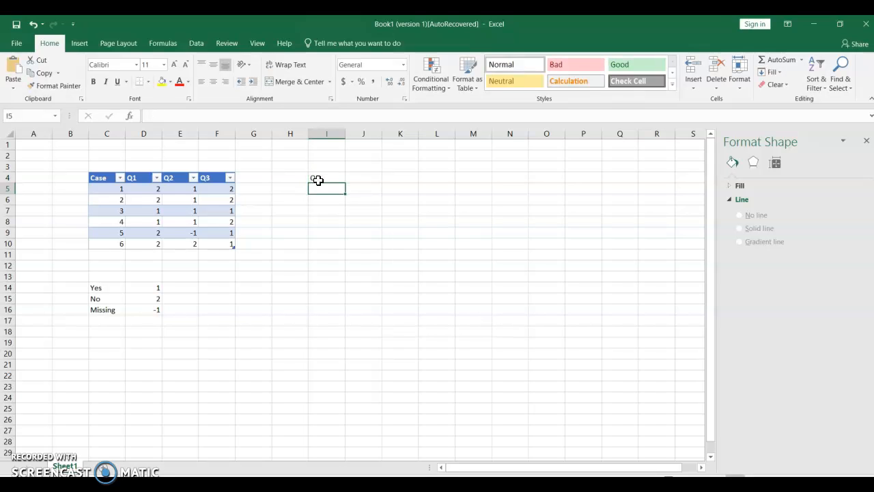
key("Left")
type("1")
key("Return")
type("2")
key("Up")
Count the responses coded 1 in the table's Q1 column with =COUNTIF(Table1[Q1],1) in I5.
key("Right")
type("=")
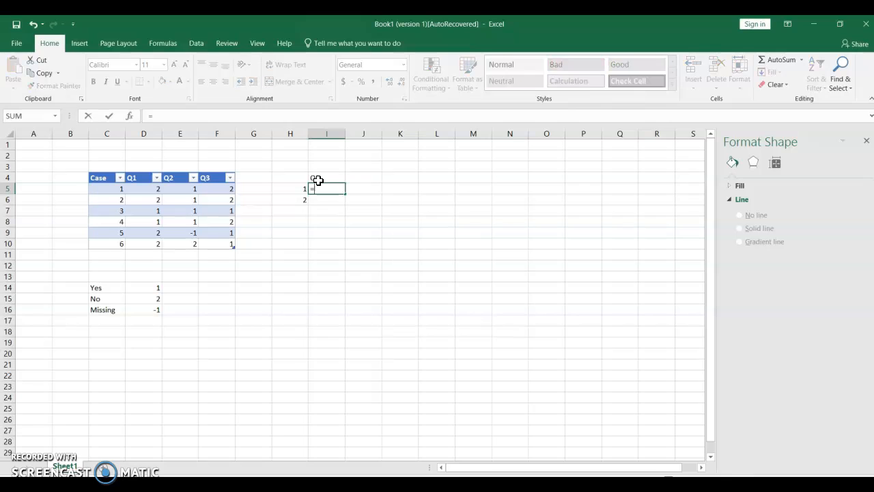
type("countif(")
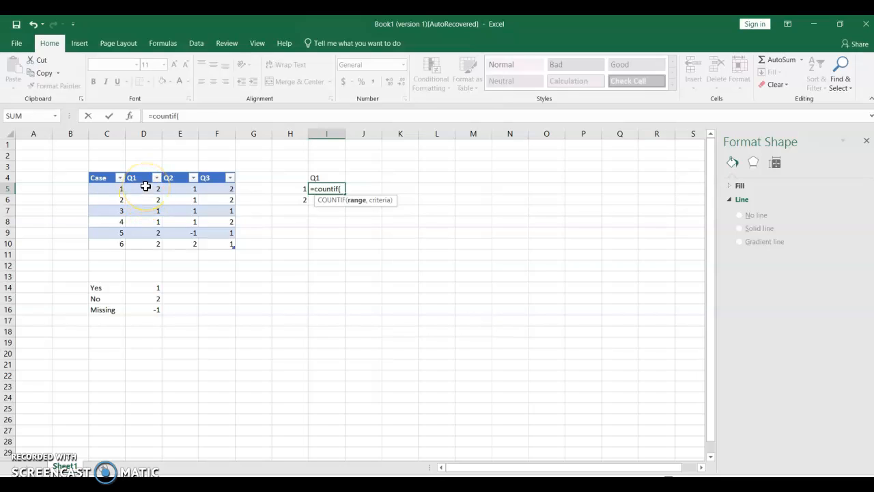
left_click_drag(145, 185, 153, 243)
type(",")
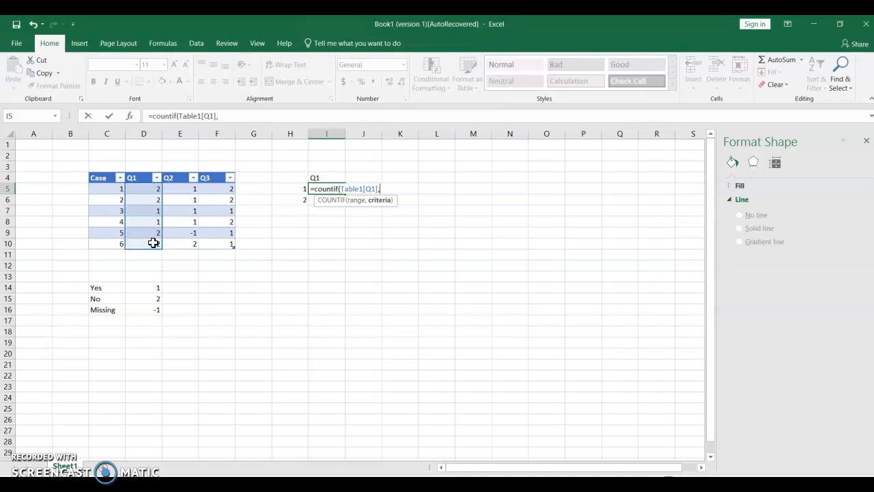
type("1)")
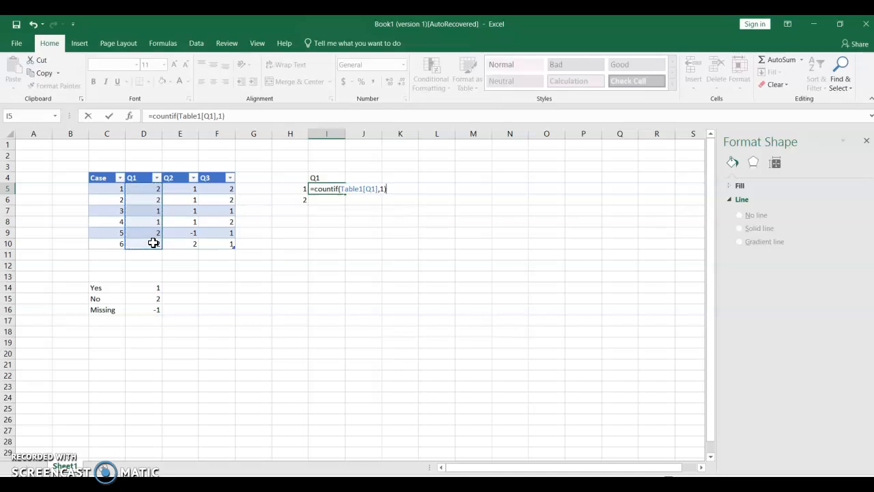
key("Return")
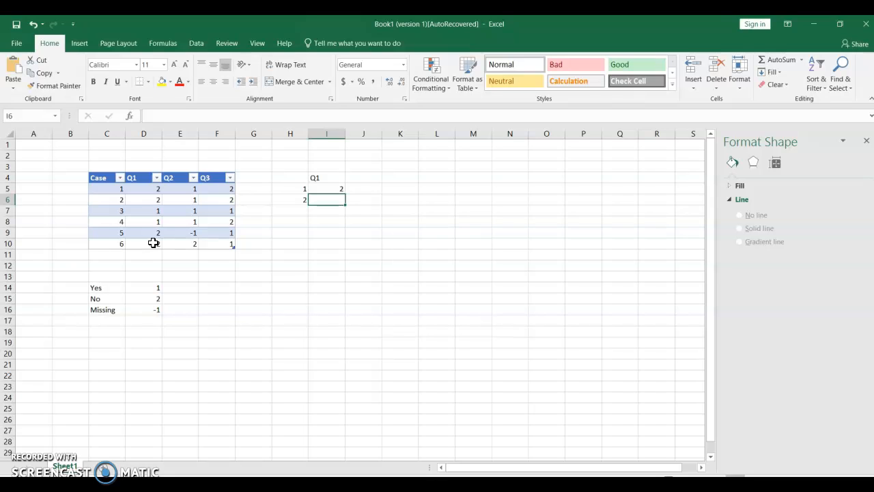
Count the responses coded 2 in the table's Q1 column with =COUNTIF(Table1[Q1],2) in I6.
left_click(146, 211)
left_click(146, 224)
left_click(301, 202)
type("2")
left_click(330, 198)
type("=countif")
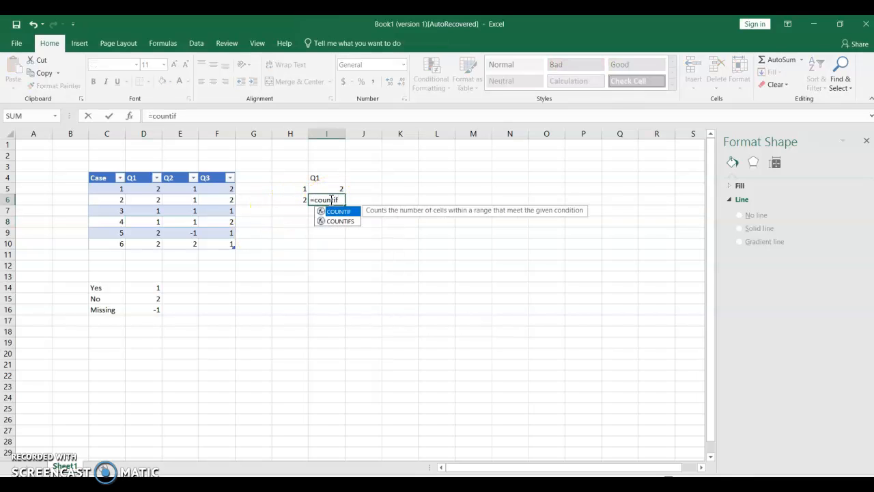
type("(")
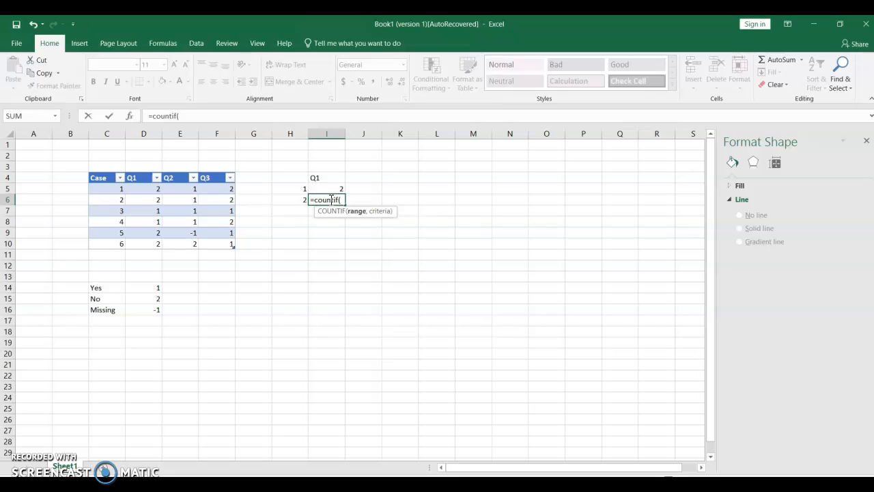
left_click(137, 187)
left_click_drag(137, 188, 143, 243)
type(",2")
key("Return")
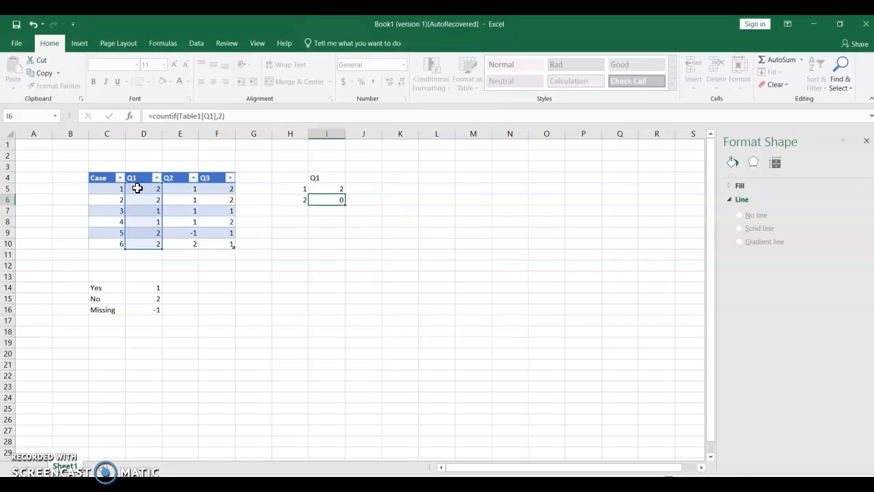
Check the two COUNTIF results against the individual Q1 responses in D5:D10.
key("Up")
key("Up")
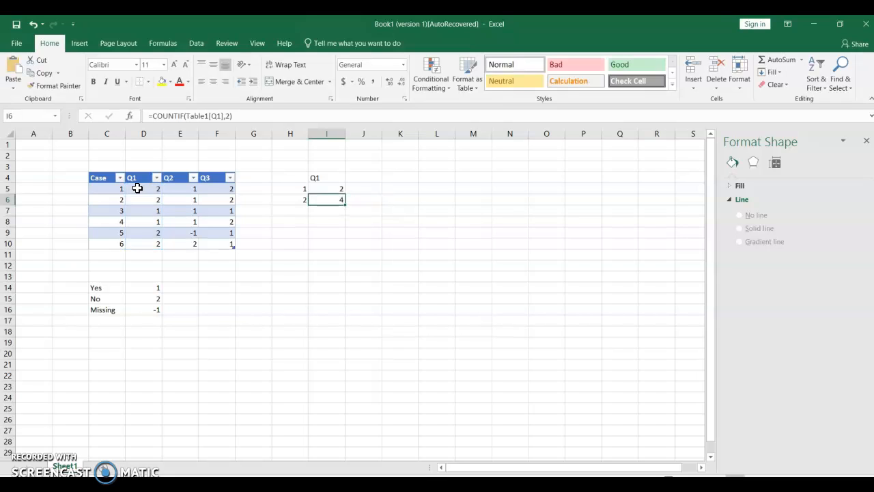
key("Down")
left_click(136, 189)
key("Down")
key("Down")
key("Down")
key("Down")
key("Down")
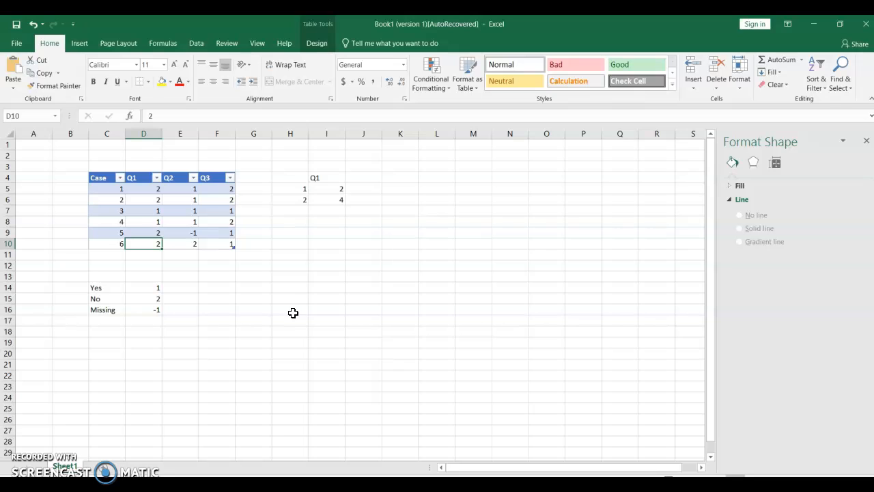
Insert the recommended clustered column chart for I4:I6 and place it just below the summary counts.
left_click(326, 178)
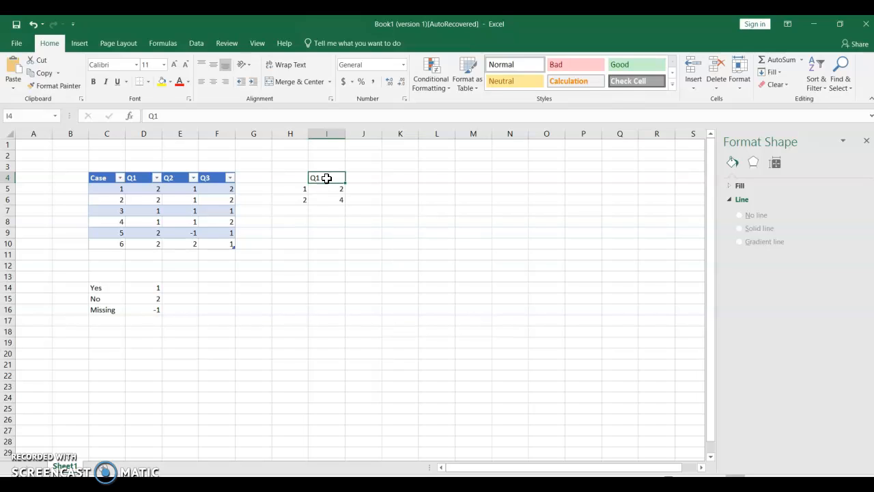
key("shift+Down")
key("shift+Down")
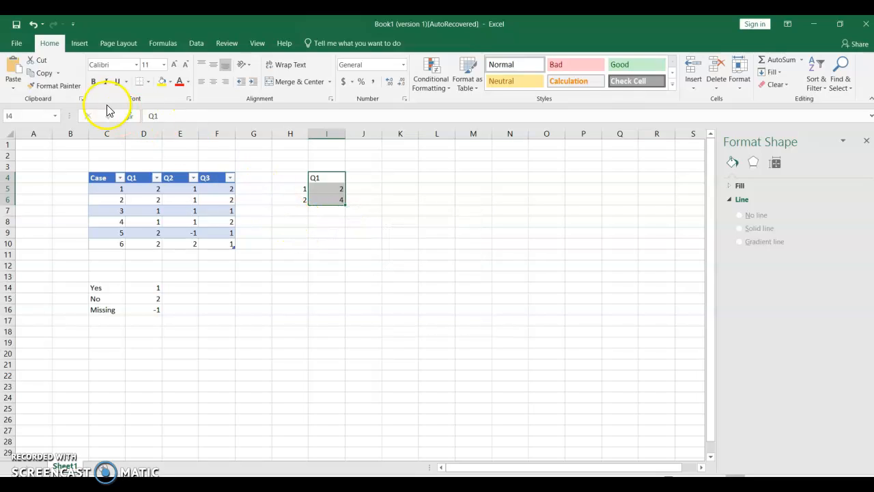
left_click(80, 44)
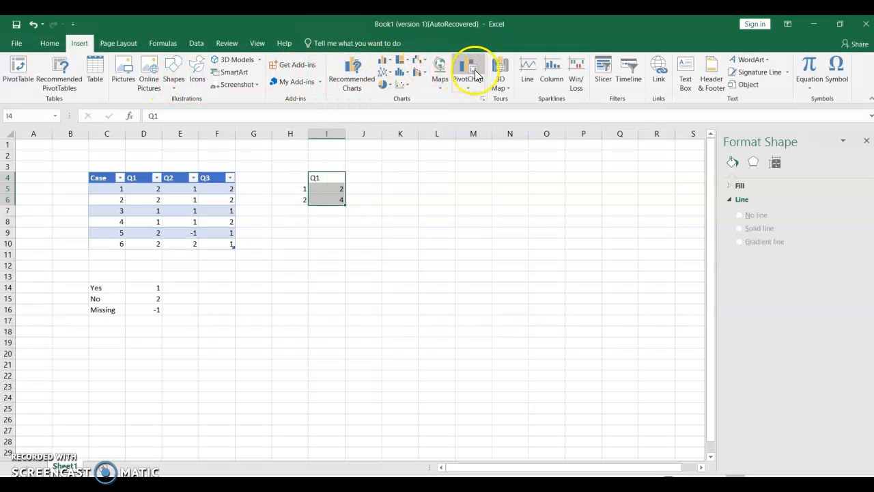
left_click(357, 84)
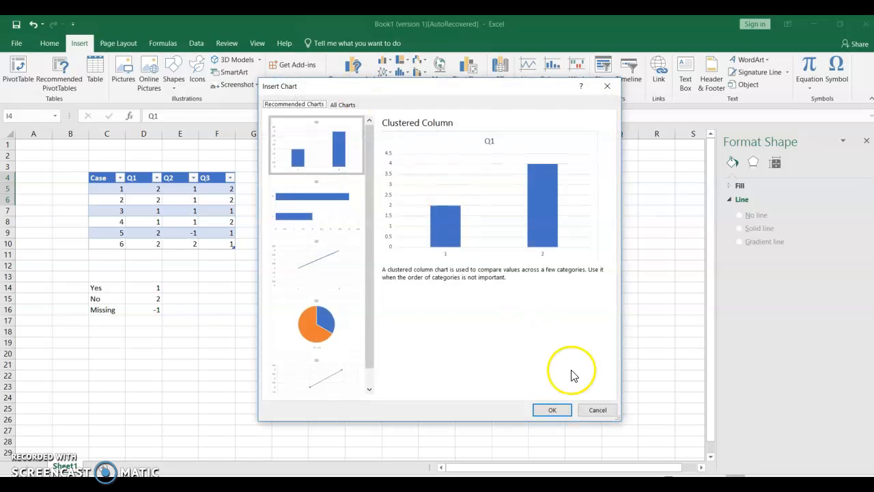
left_click(553, 410)
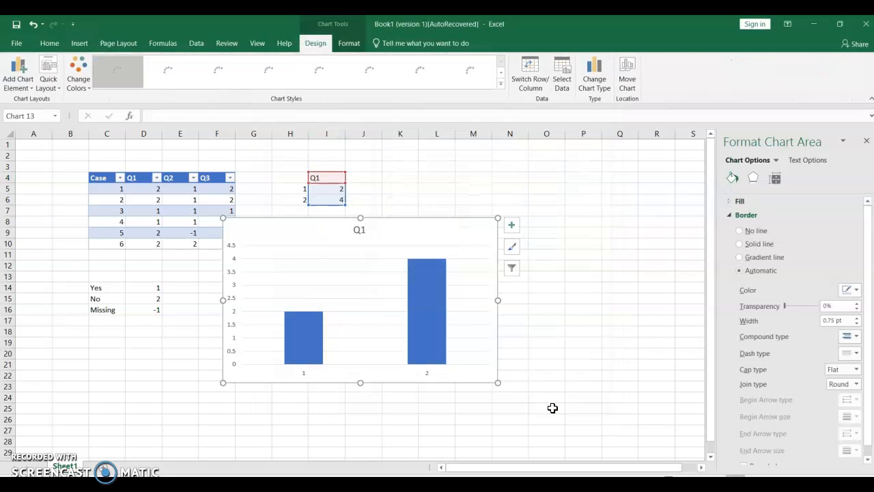
left_click_drag(420, 239, 475, 250)
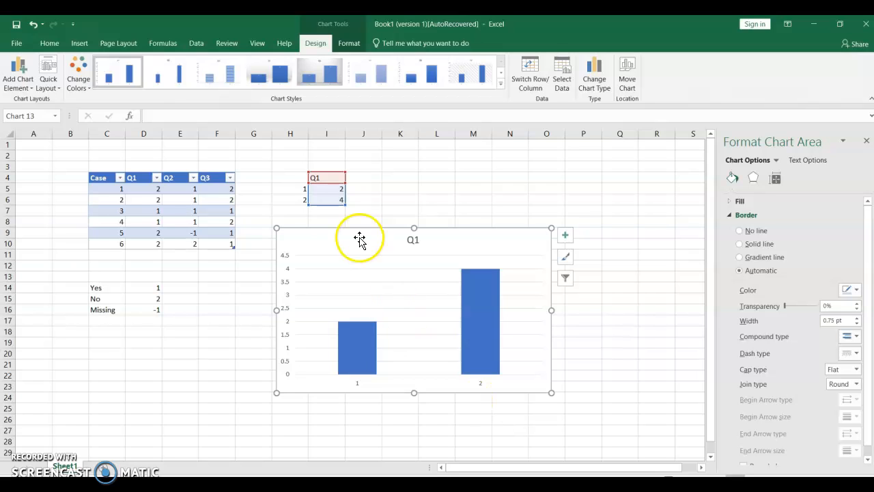
left_click(619, 288)
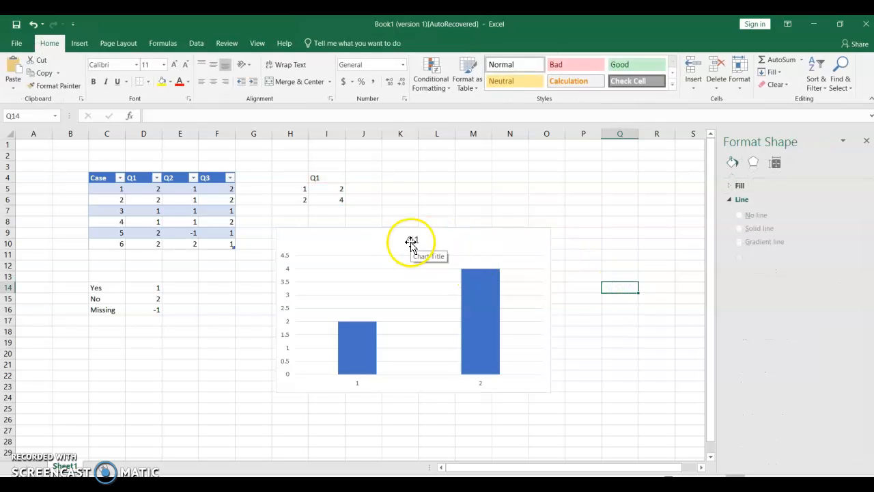
left_click(411, 243)
double_click(411, 242)
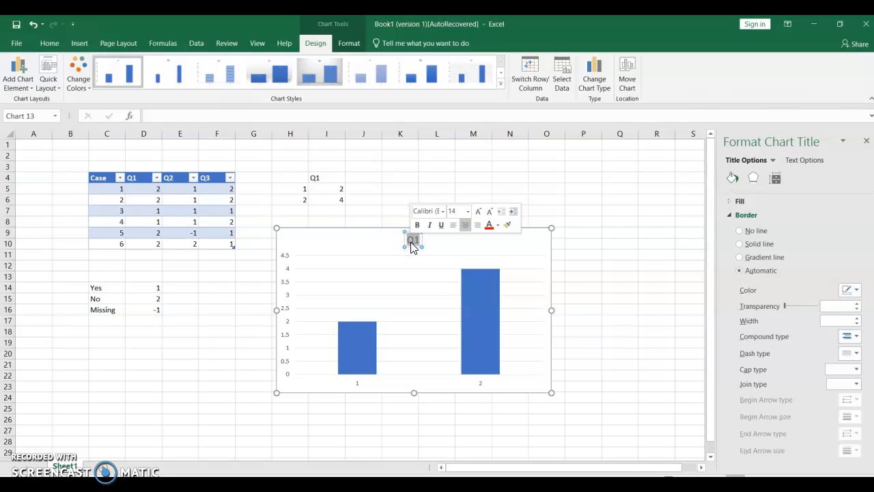
left_click(371, 201)
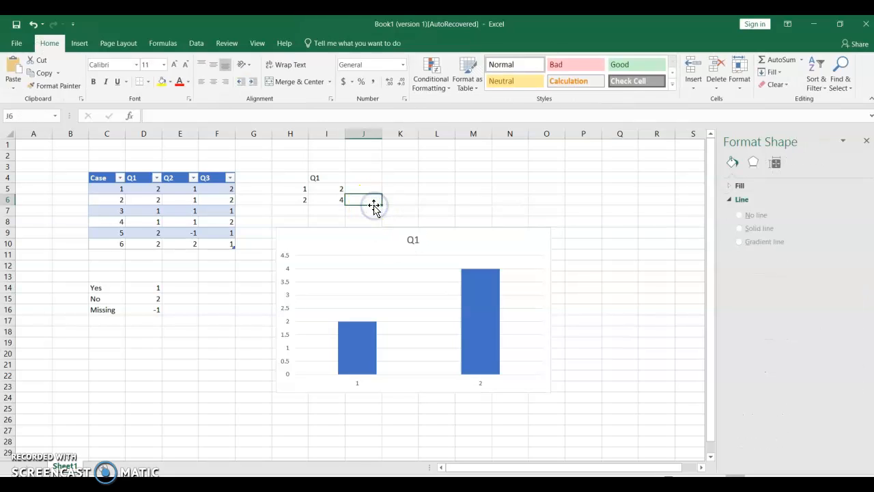
Retitle the chart by changing its source heading in I4 to Caviar.
left_click(314, 178)
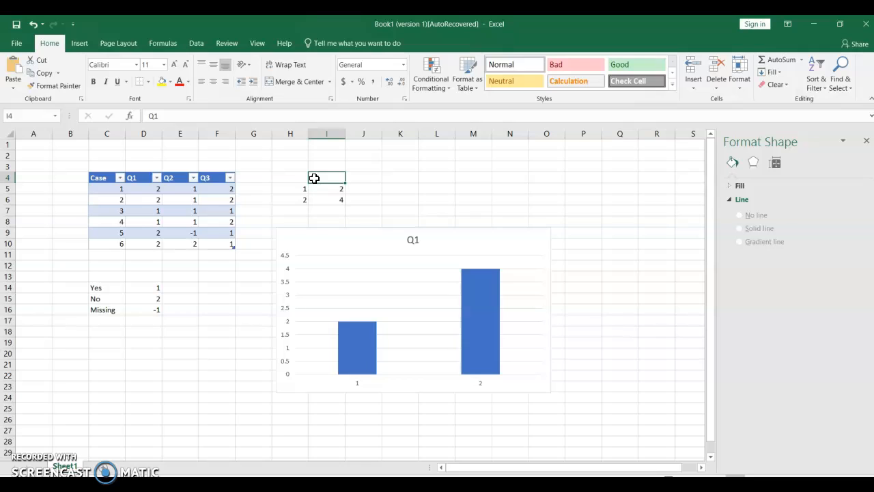
type("Cavi")
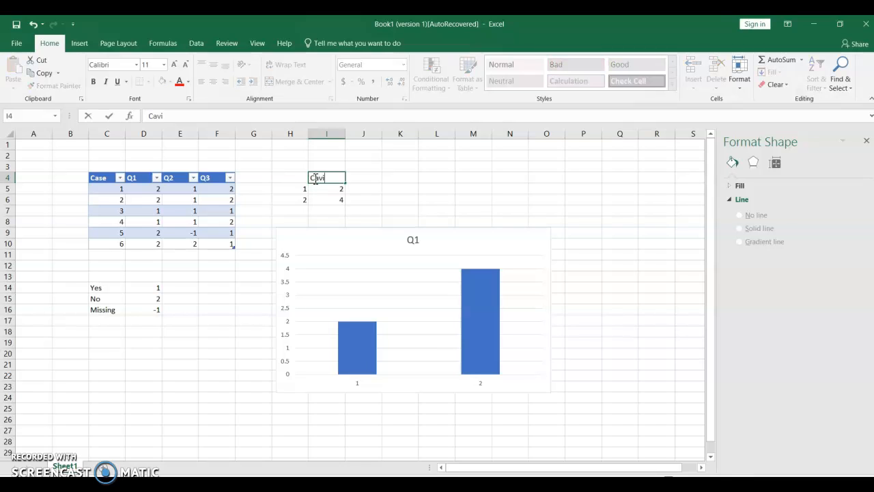
type("ar")
key("Return")
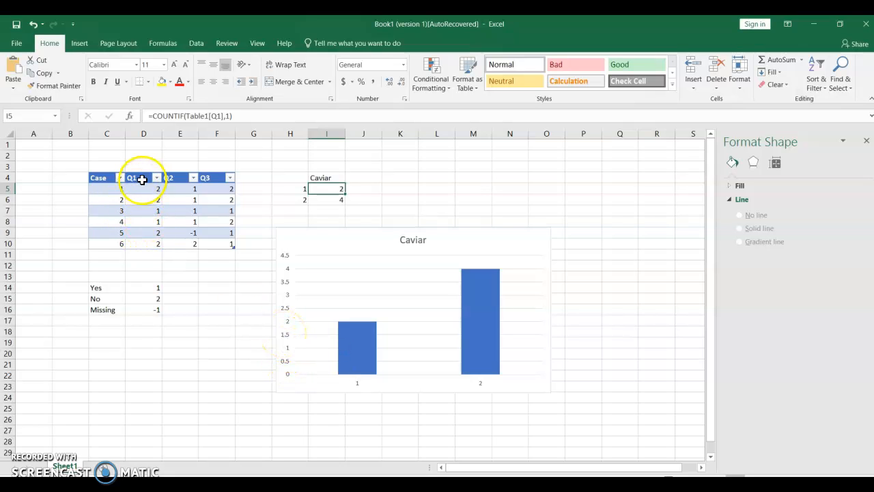
Set the major unit of the chart's vertical axis to 1.
right_click(283, 314)
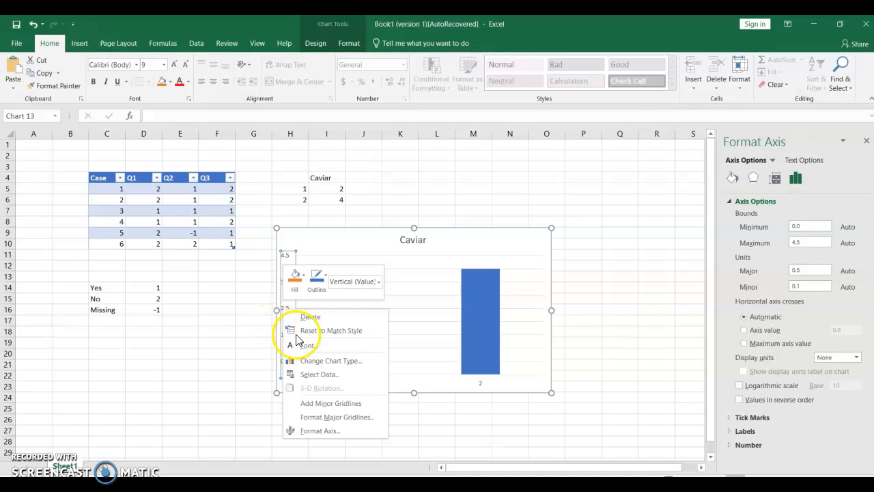
left_click(800, 269)
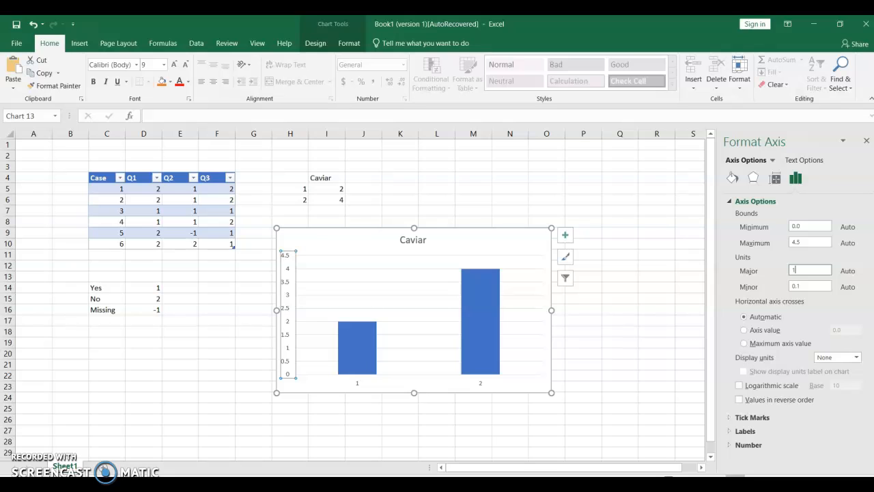
key("Return")
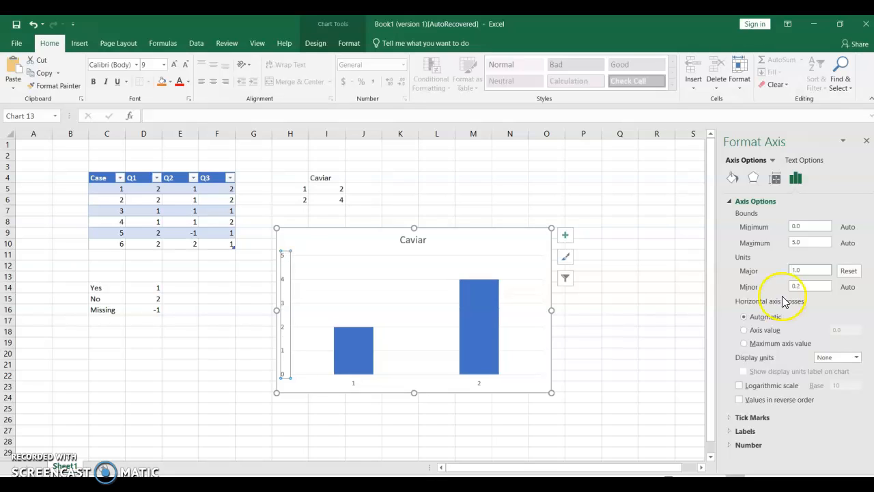
left_click(571, 313)
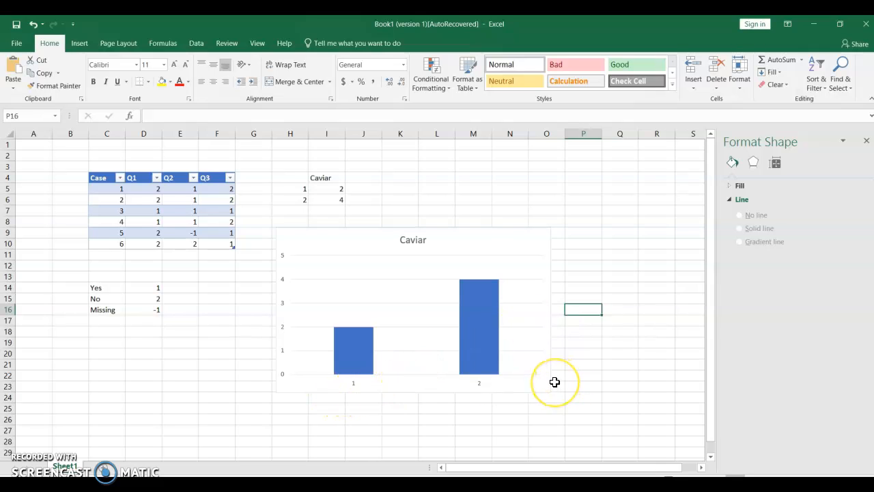
Add a legend to the Caviar chart and move the chart below the response code list.
left_click(514, 321)
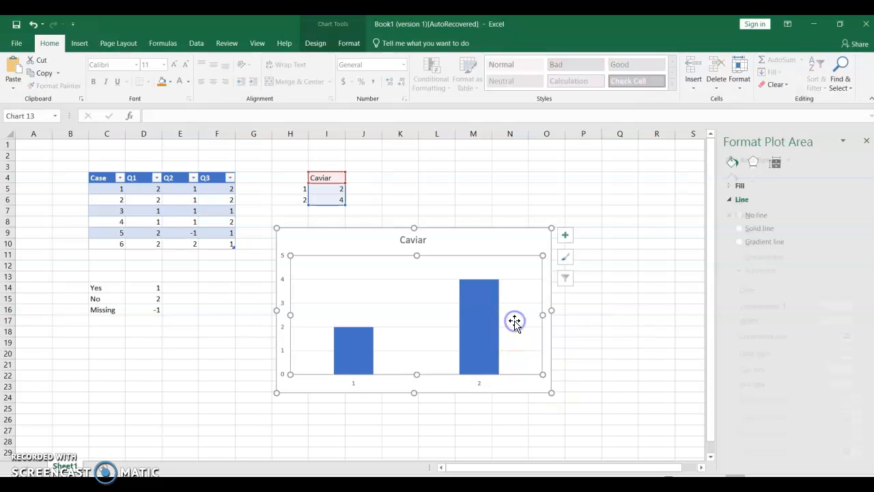
left_click(565, 240)
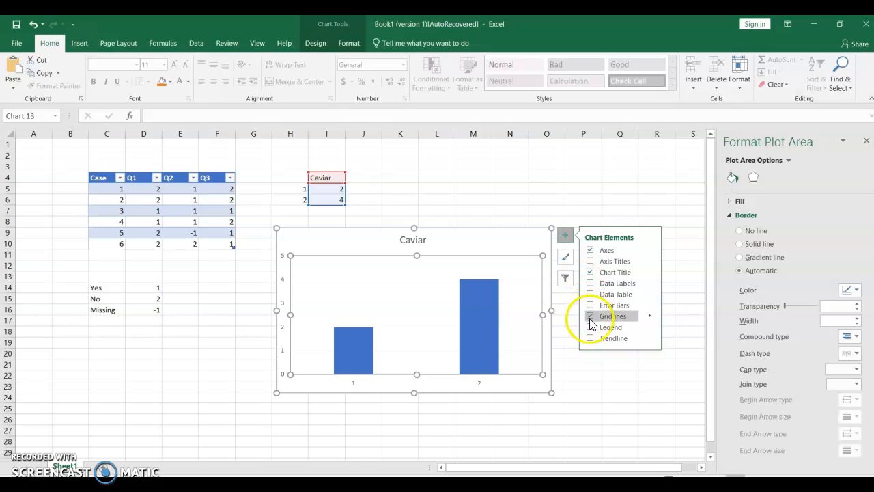
left_click(591, 328)
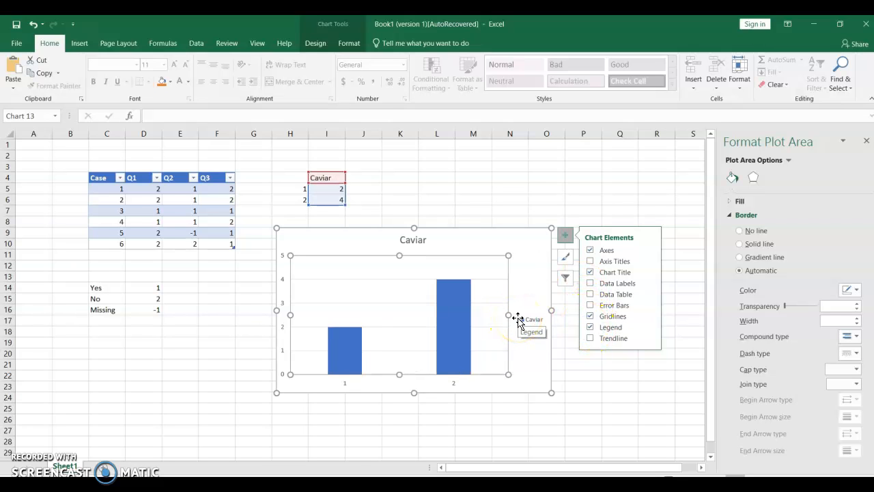
left_click_drag(478, 307, 517, 324)
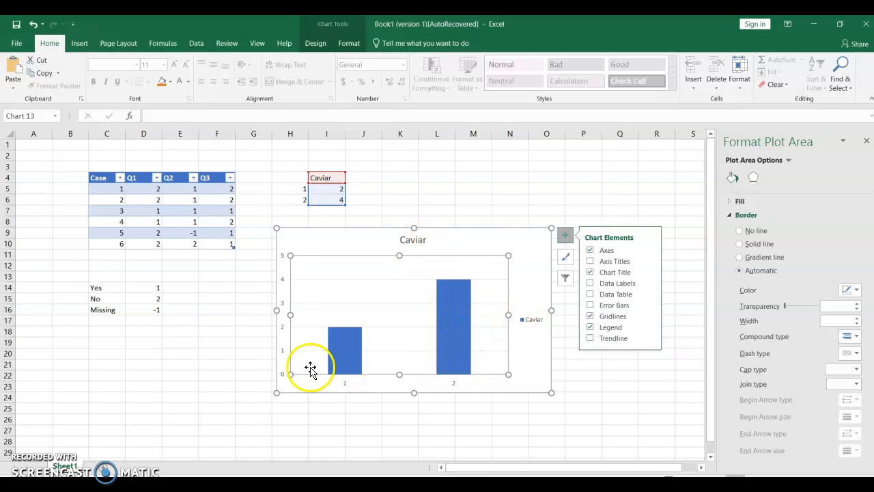
left_click(555, 419)
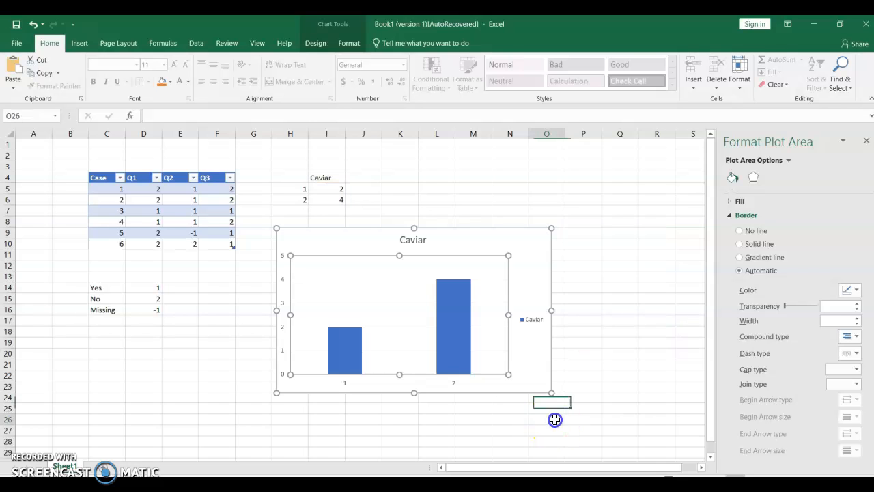
left_click(439, 246)
left_click_drag(445, 236, 254, 319)
Insert a recommended clustered column chart for H4:I6 and place it clear of the summary counts, over columns J to Q.
left_click(290, 189)
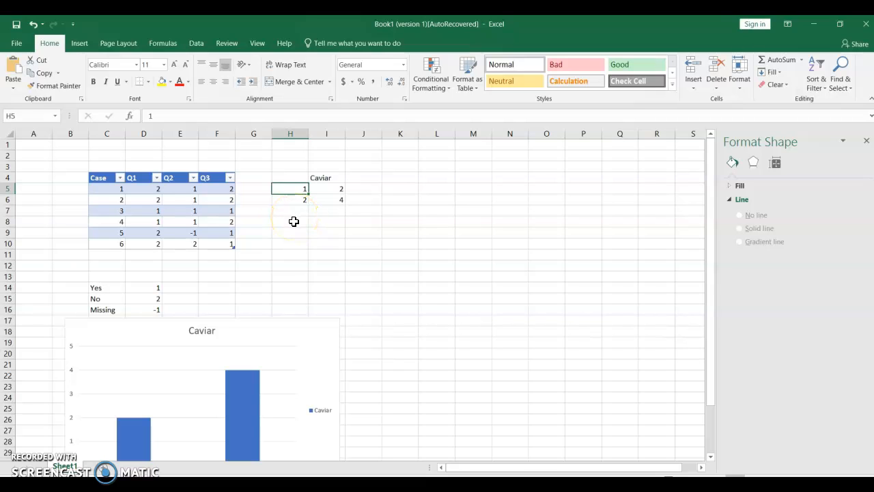
left_click(294, 180)
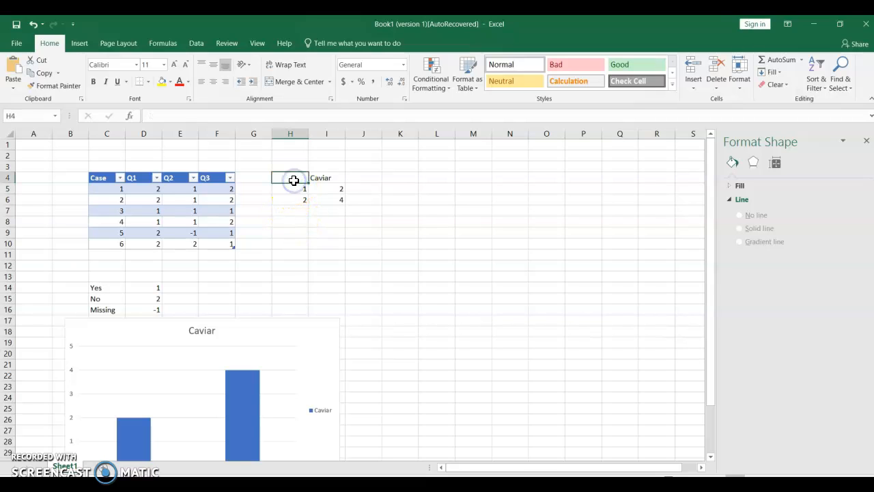
left_click_drag(293, 179, 321, 178)
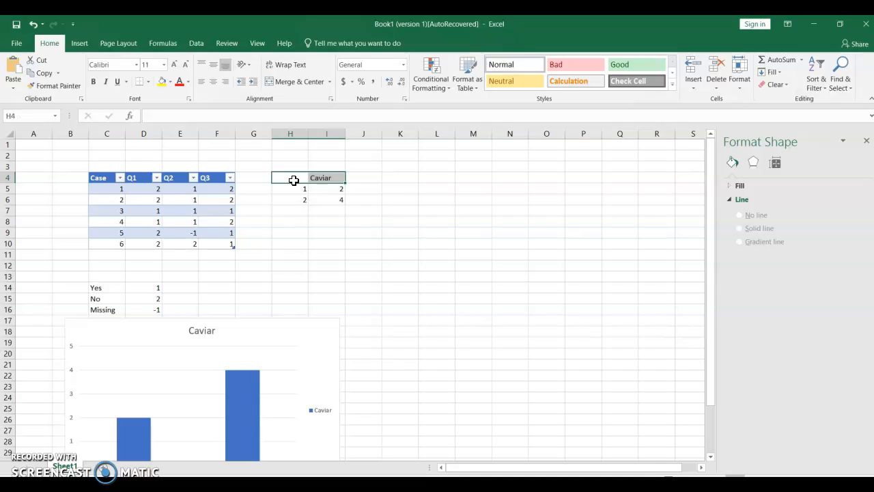
left_click(293, 179)
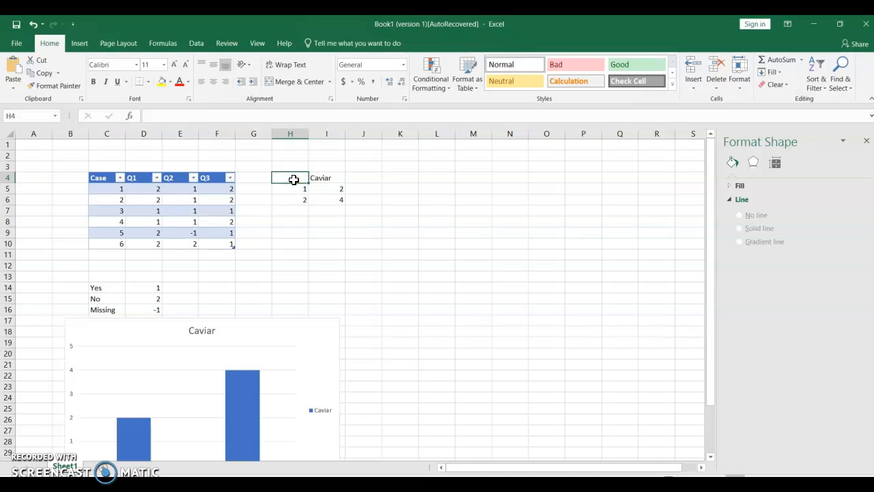
left_click(294, 180)
left_click(291, 179)
key("shift+Right")
key("shift+Down")
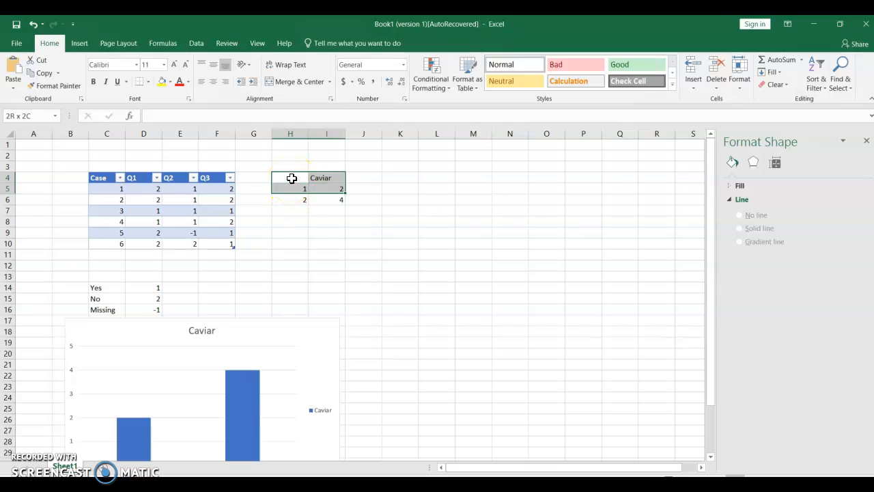
key("shift+Down")
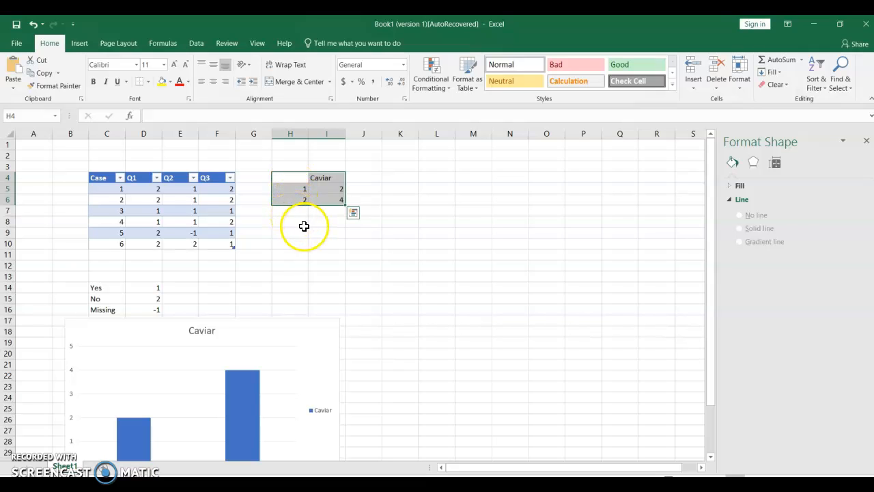
left_click(352, 216)
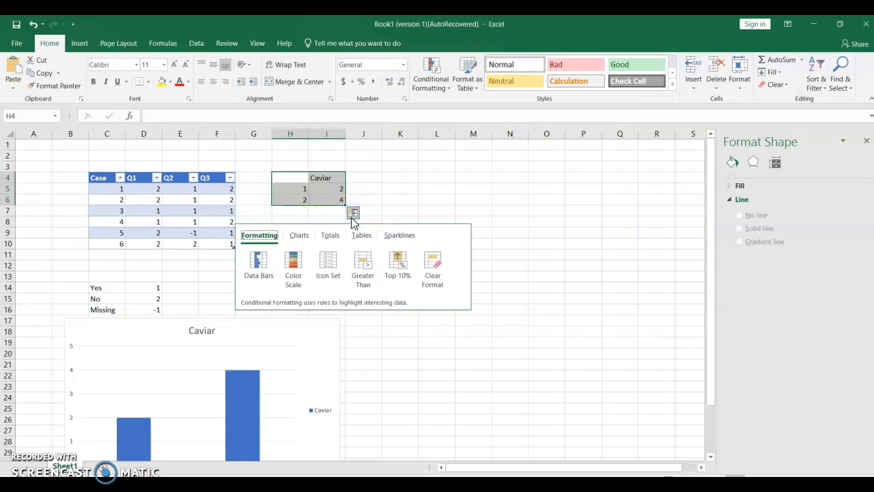
left_click(300, 237)
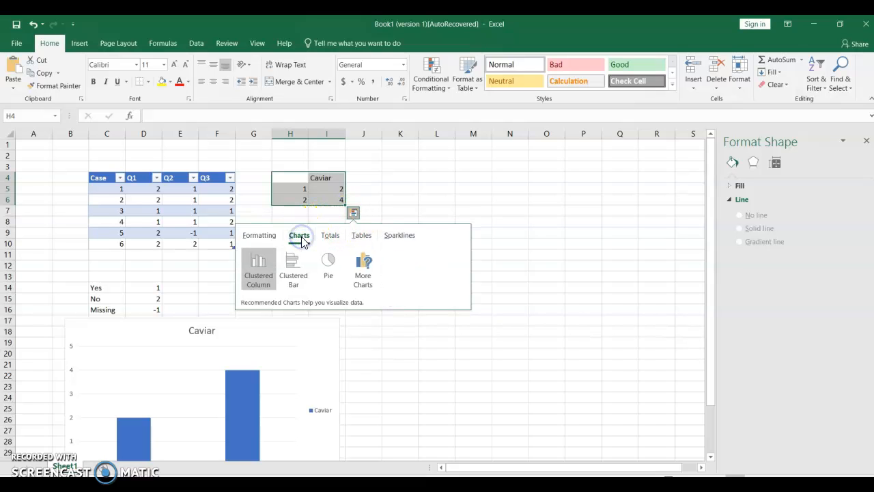
left_click(258, 264)
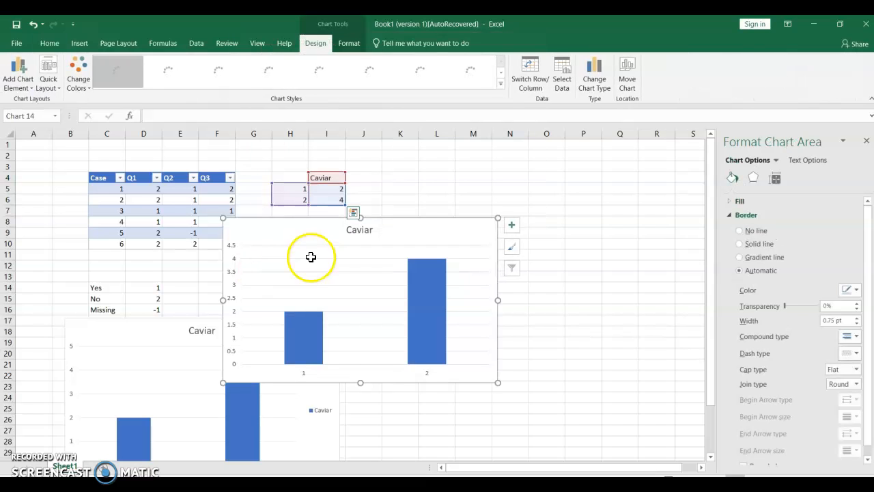
left_click_drag(407, 225, 541, 211)
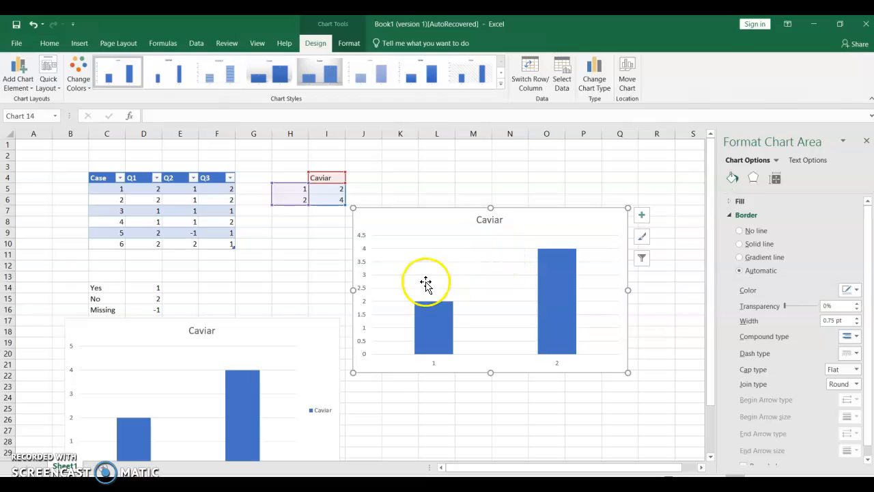
right_click(362, 292)
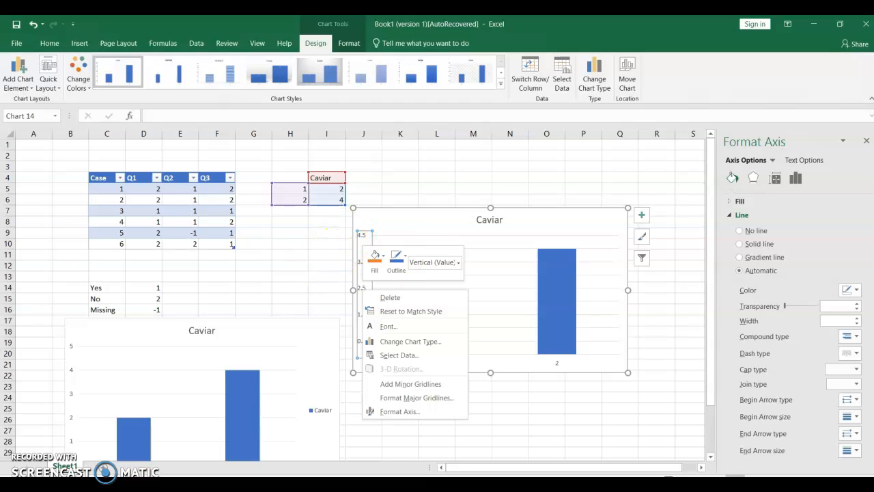
left_click(300, 275)
left_click(414, 404)
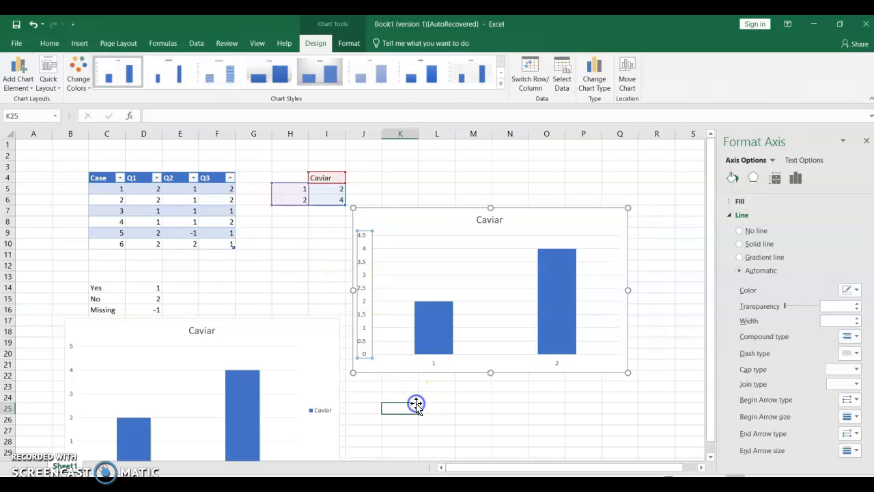
right_click(361, 307)
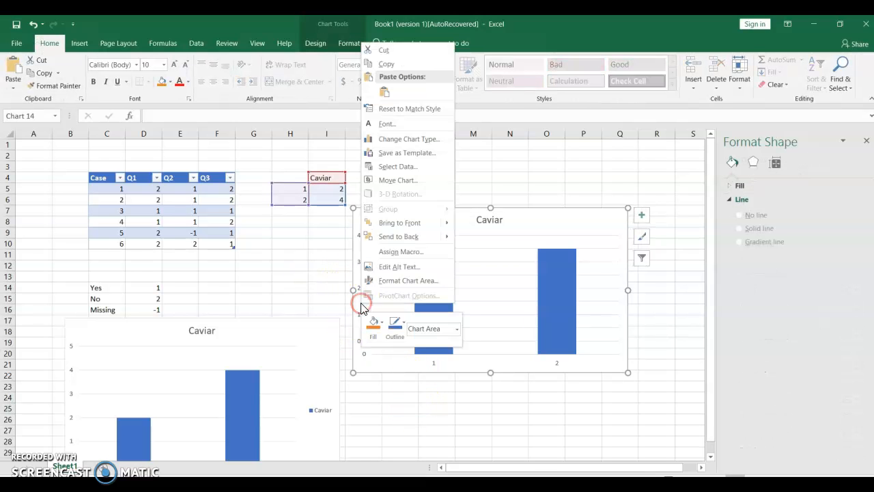
left_click(358, 326)
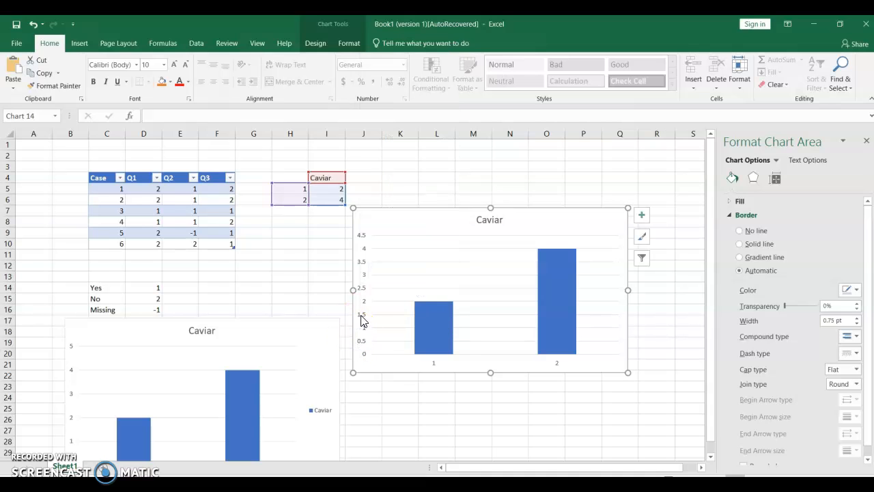
right_click(362, 319)
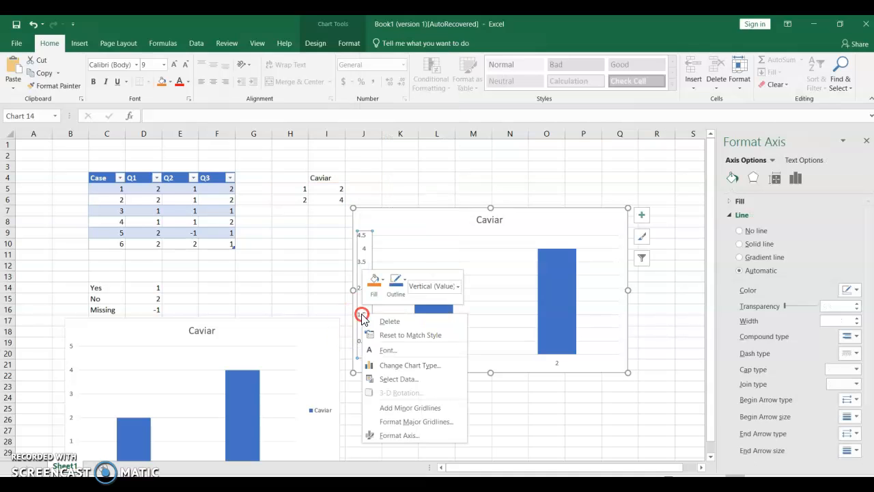
left_click(362, 318)
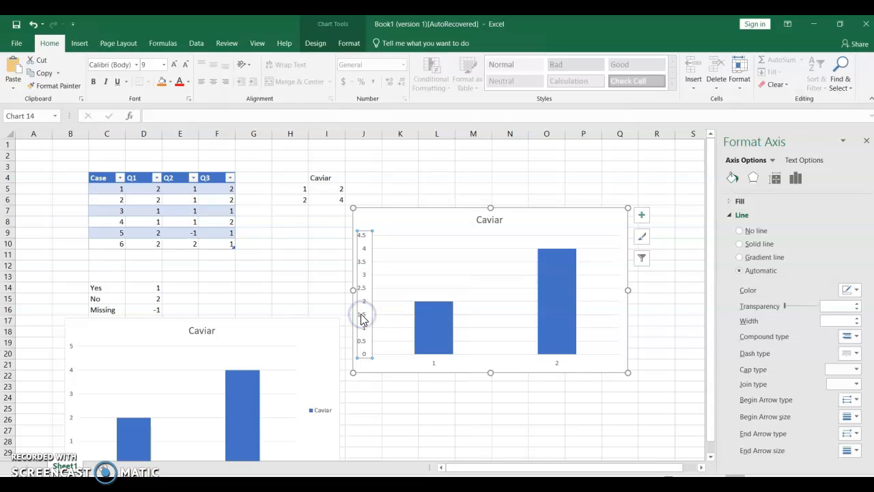
right_click(365, 314)
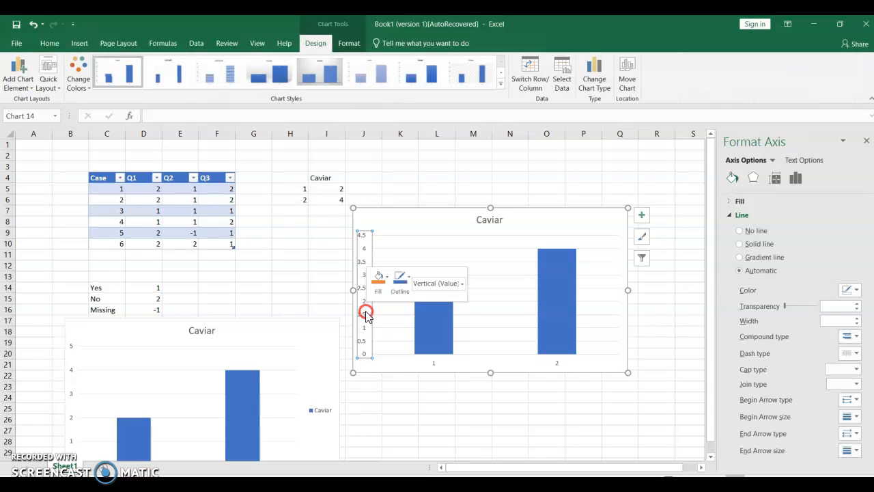
left_click(523, 425)
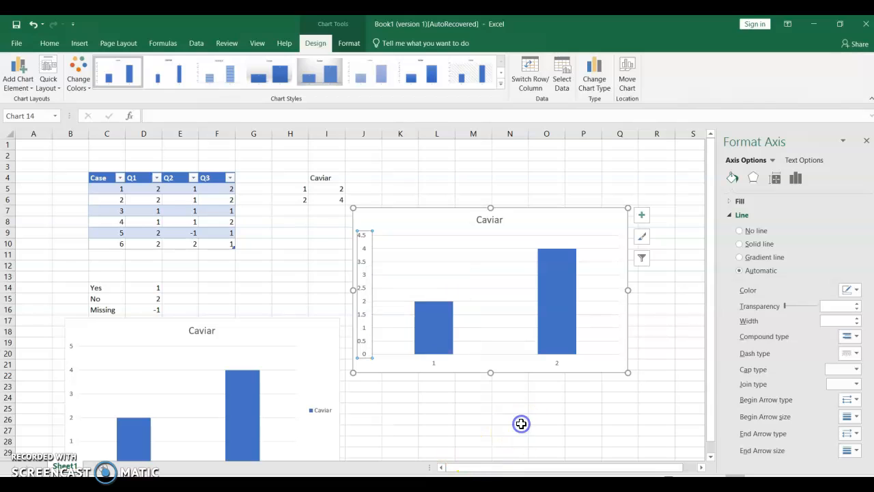
left_click(360, 254)
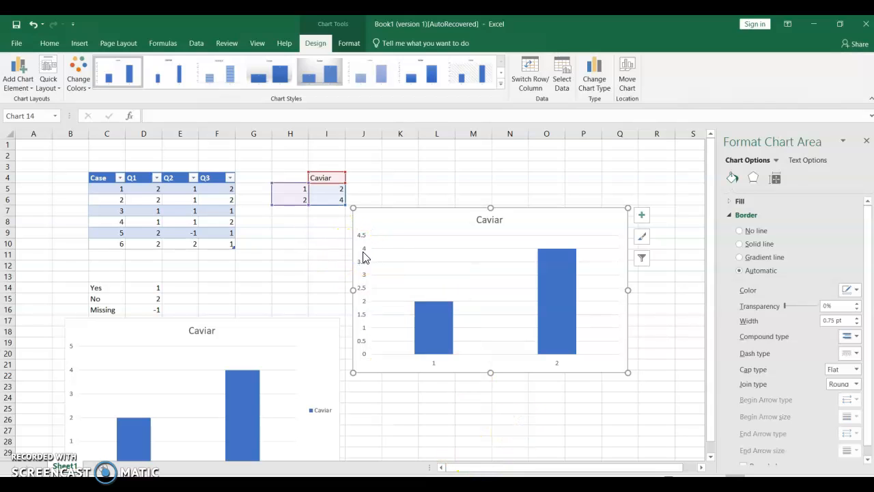
right_click(363, 257)
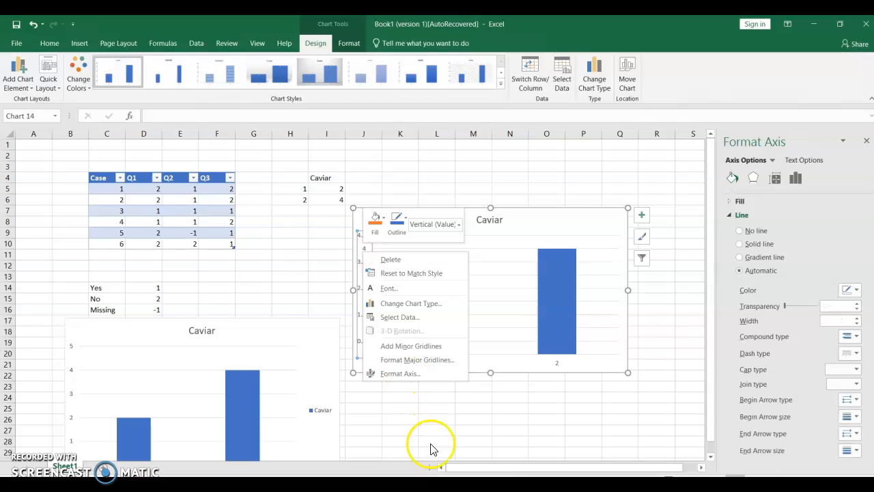
left_click(396, 425)
left_click(381, 413)
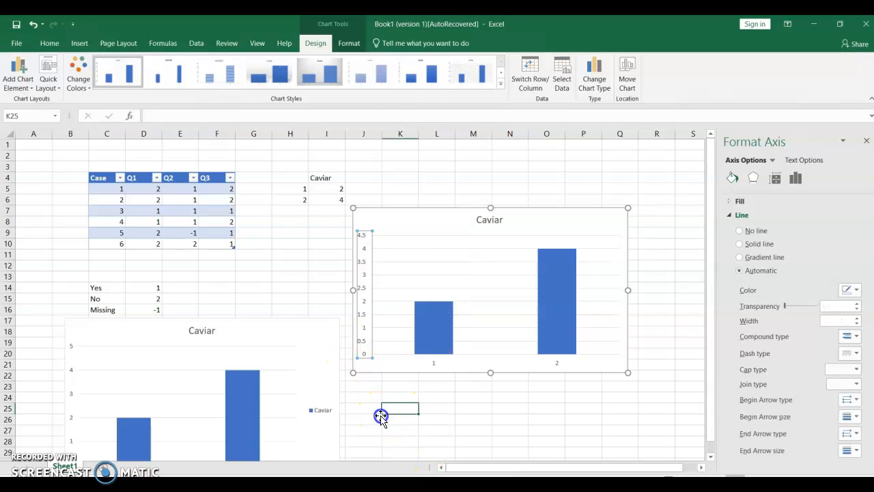
Set the major unit of the new chart's vertical axis to 1.
left_click(361, 342)
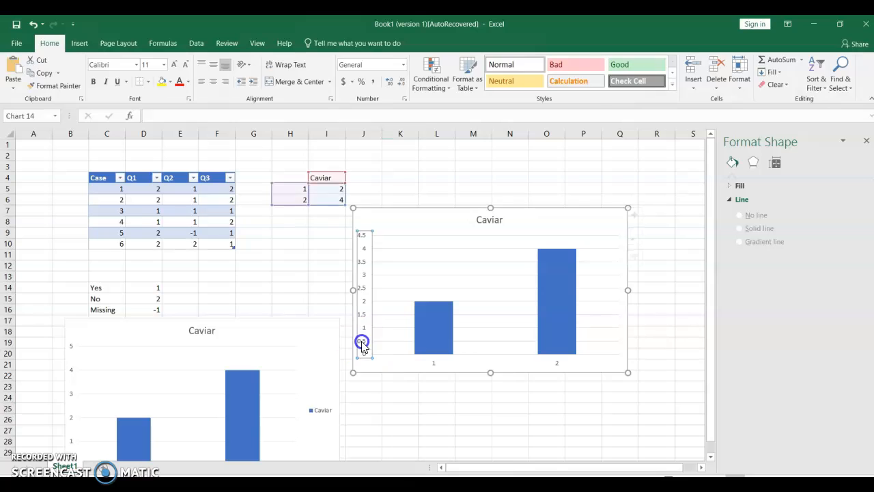
right_click(362, 343)
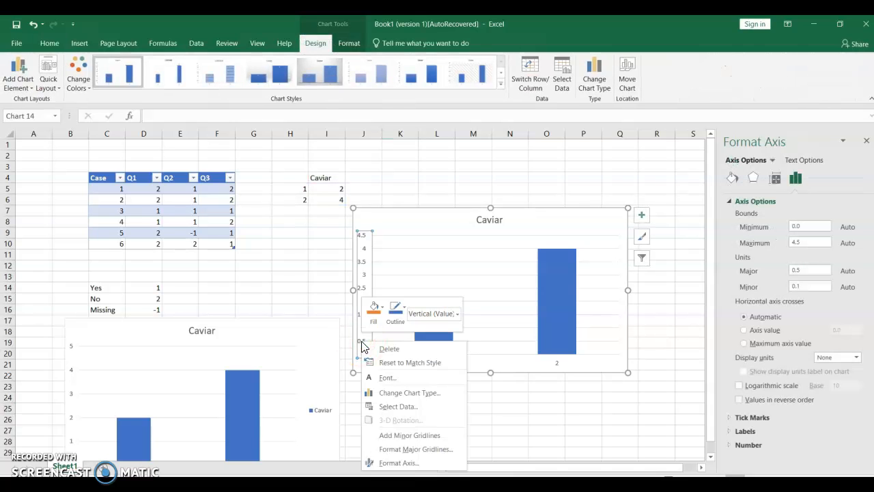
left_click(762, 324)
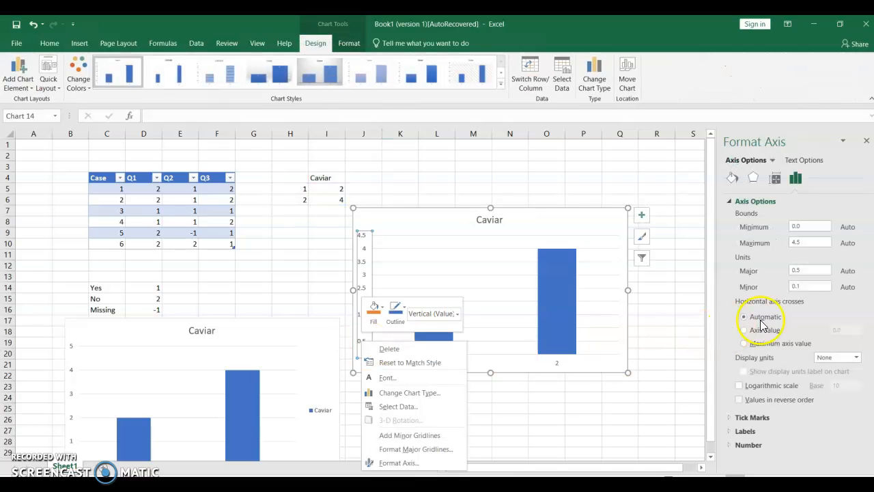
left_click(804, 273)
double_click(803, 271)
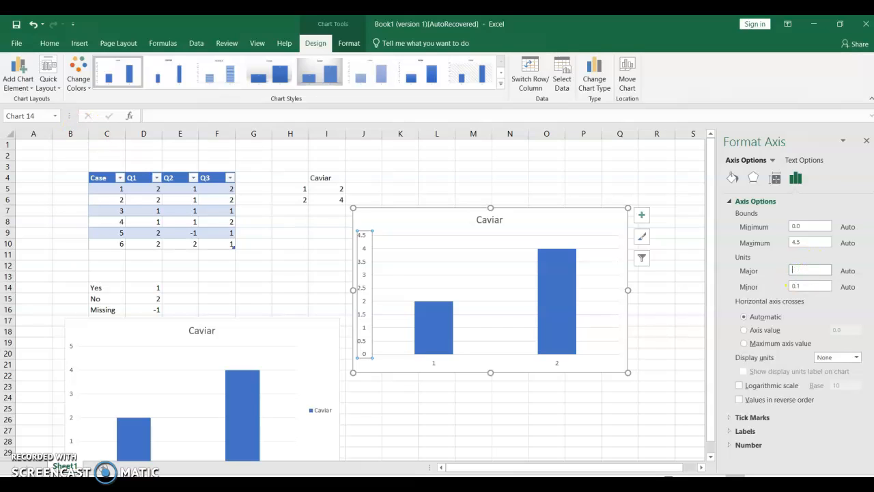
type("1")
left_click(620, 417)
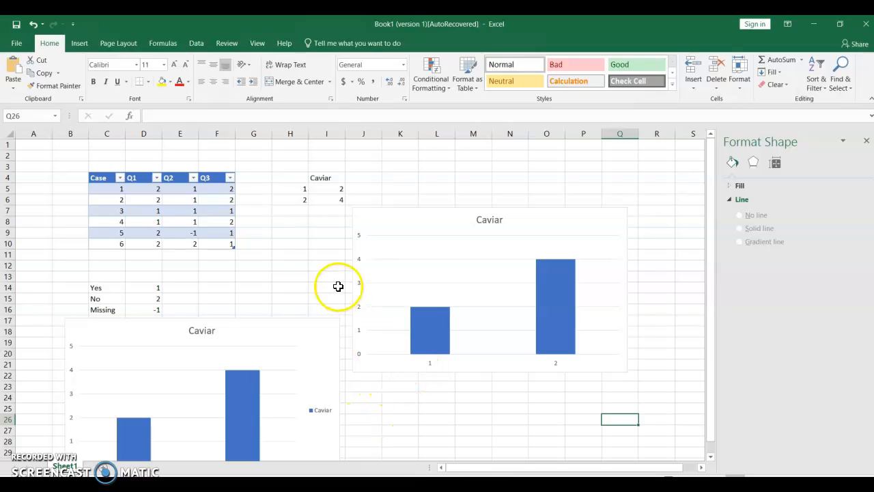
Relabel the new chart's first category by replacing the code in H5 with Yes.
left_click(400, 255)
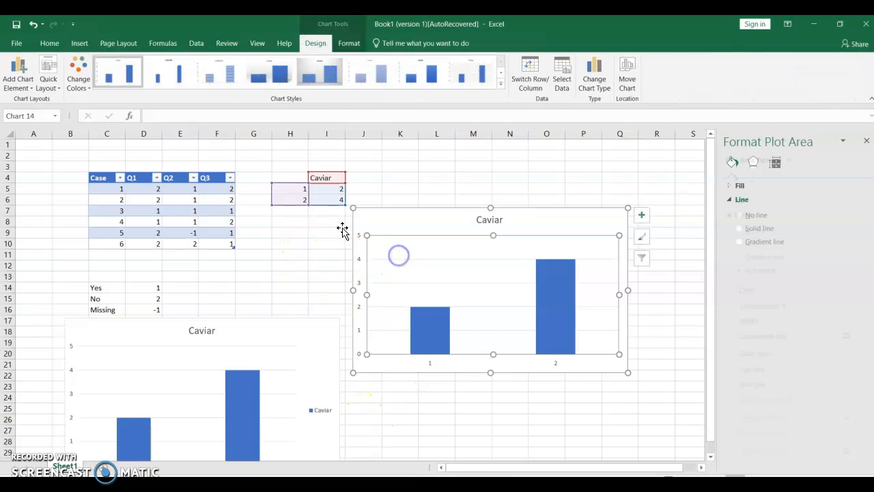
left_click(285, 187)
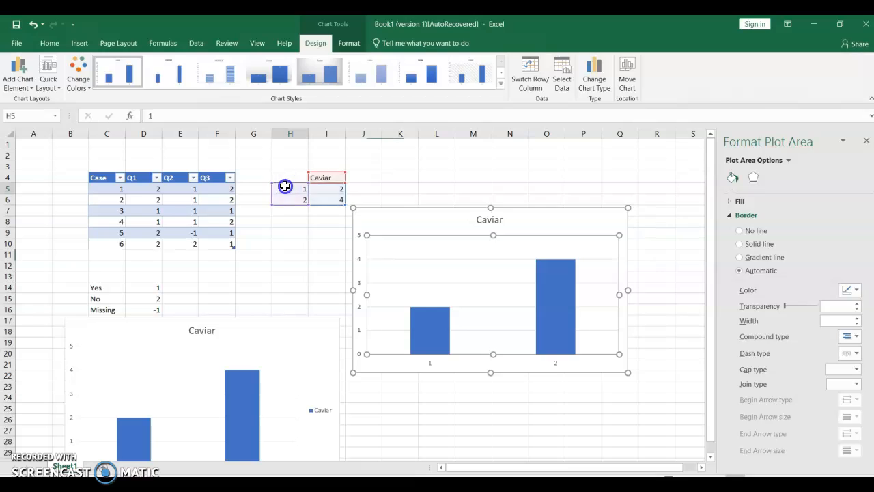
double_click(285, 186)
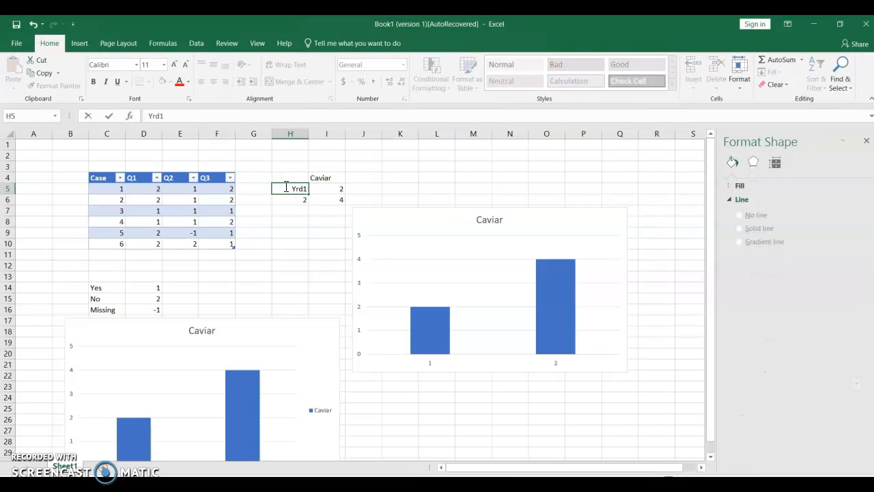
type("Yes")
key("Return")
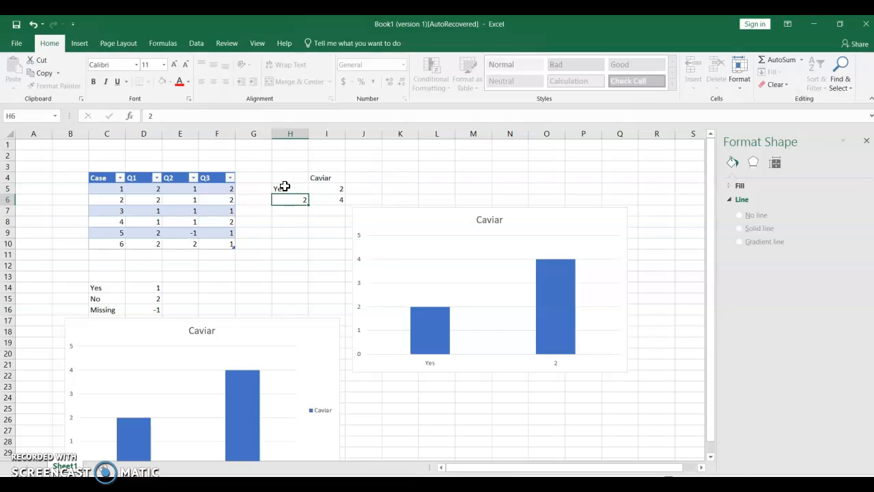
Relabel the chart's second category by replacing the code in H6 with No.
type("No")
key("Return")
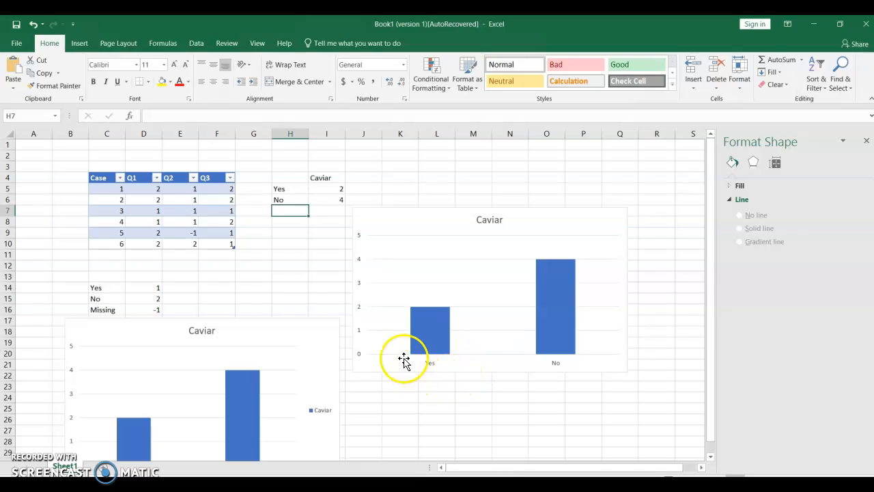
Change the Yes/No Caviar chart over columns J to Q to a pie chart.
left_click(455, 268)
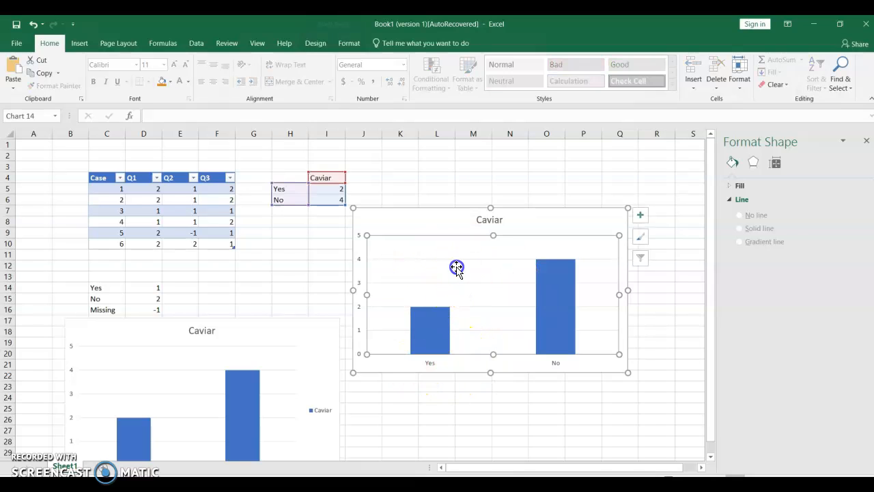
left_click(445, 232)
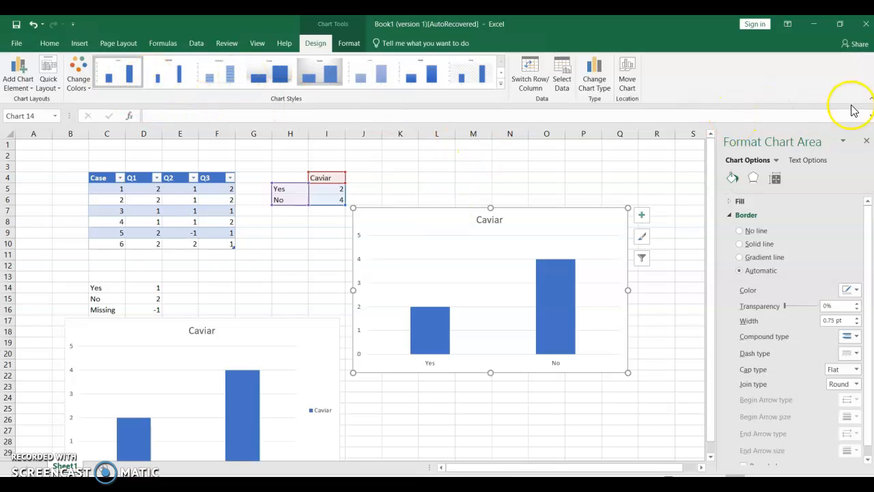
left_click(590, 86)
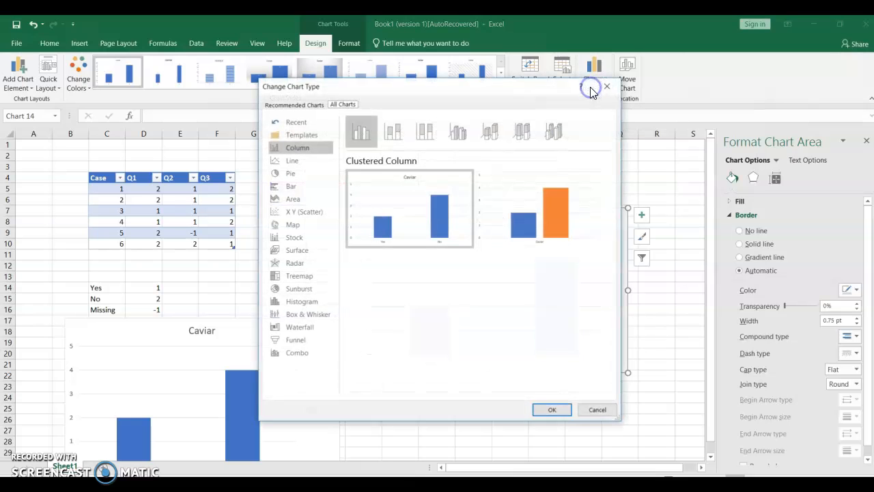
left_click(291, 176)
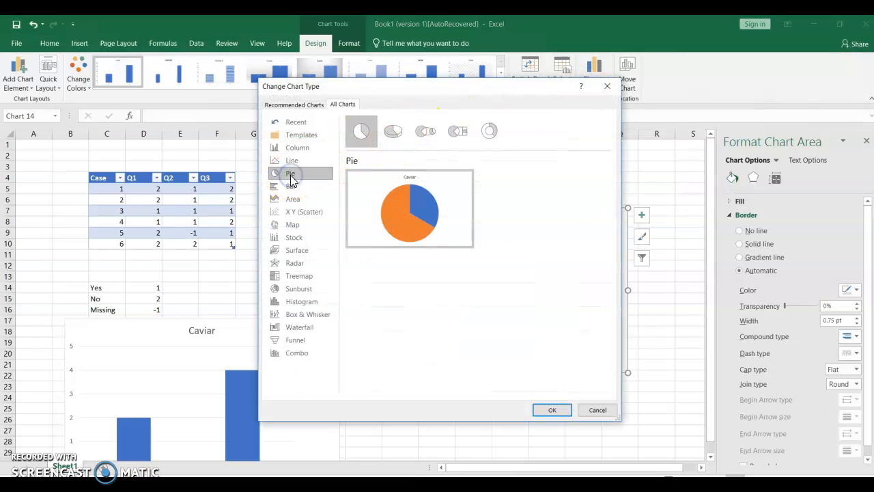
left_click(553, 411)
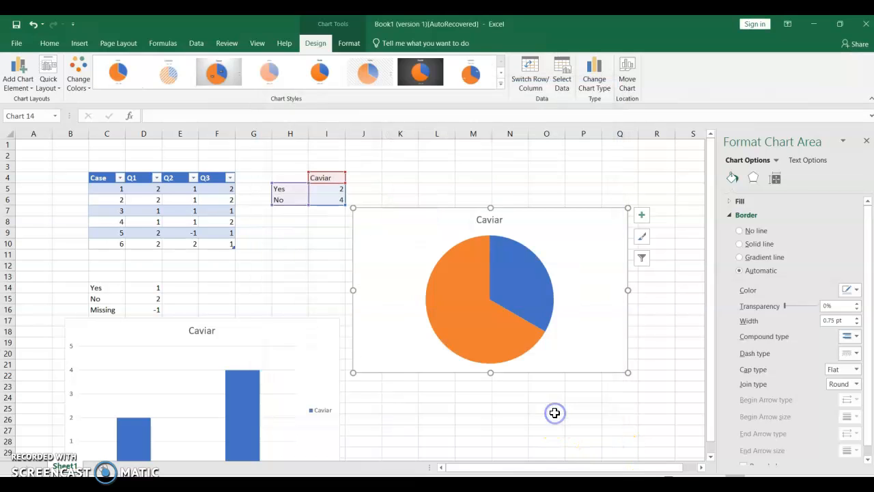
Add data labels to the Caviar pie chart's slices.
left_click(469, 321)
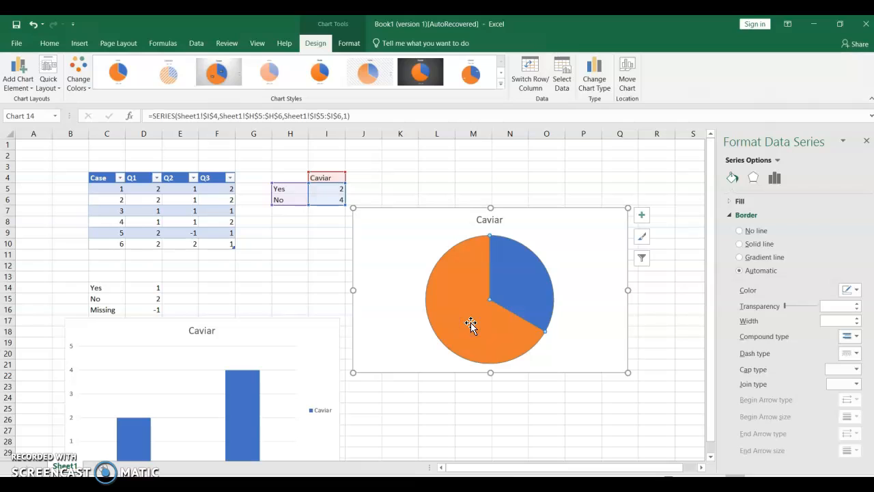
right_click(471, 323)
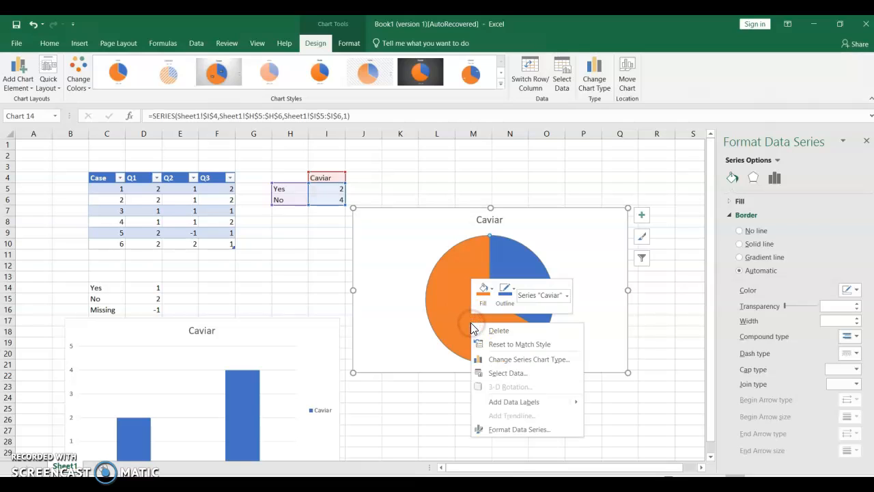
left_click(504, 400)
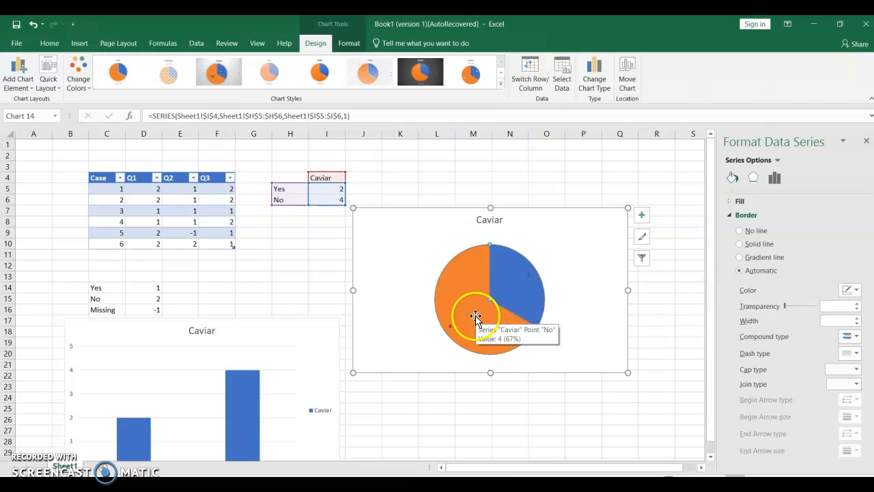
Change the Caviar pie chart back to a clustered column chart with Yes and No as categories.
left_click(592, 83)
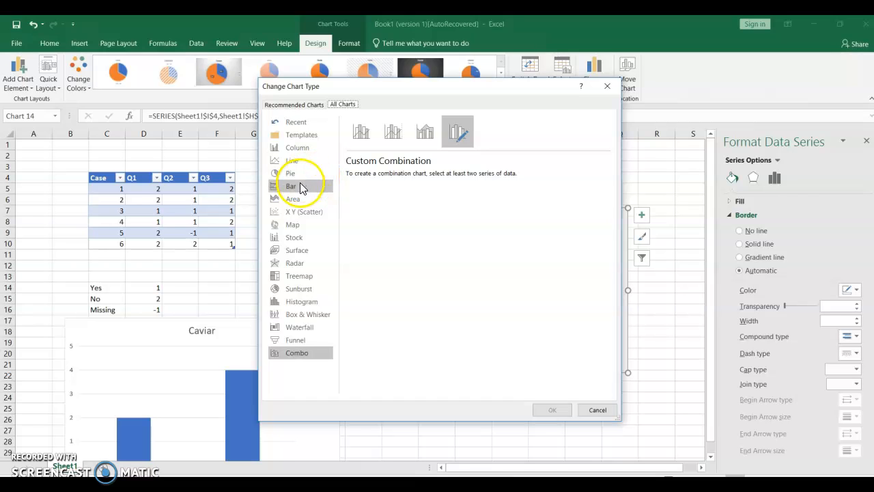
left_click(297, 147)
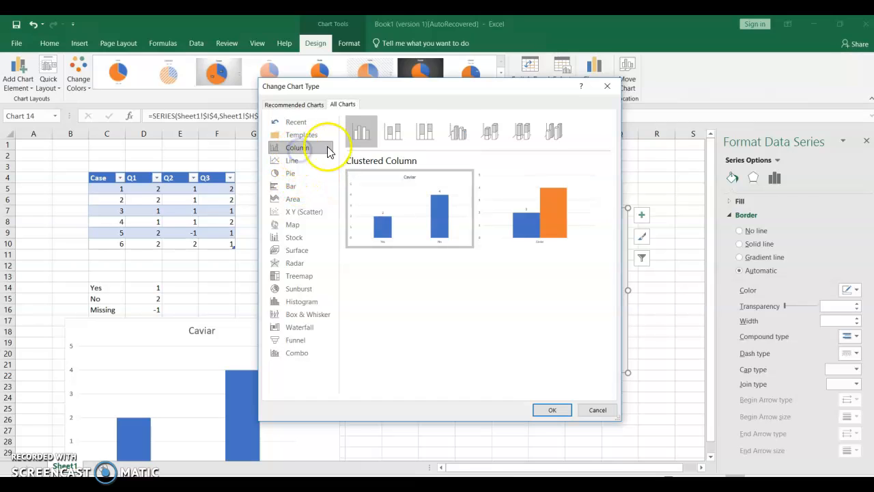
left_click(386, 191)
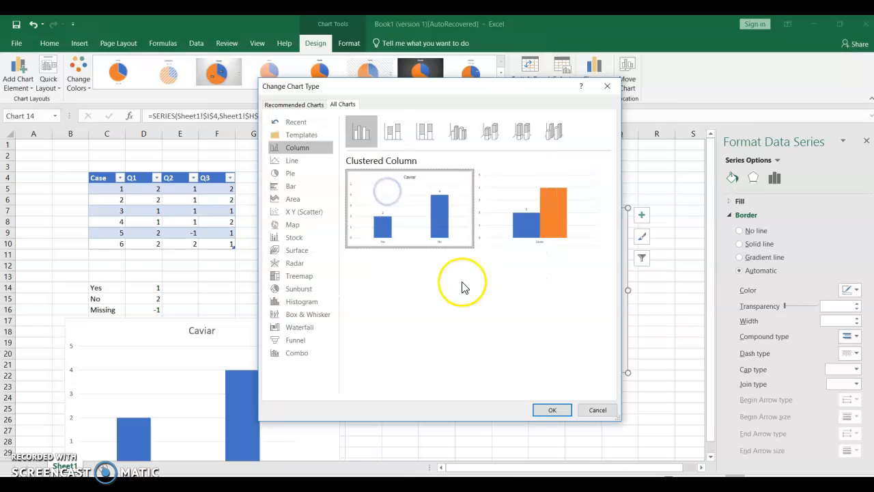
left_click(549, 407)
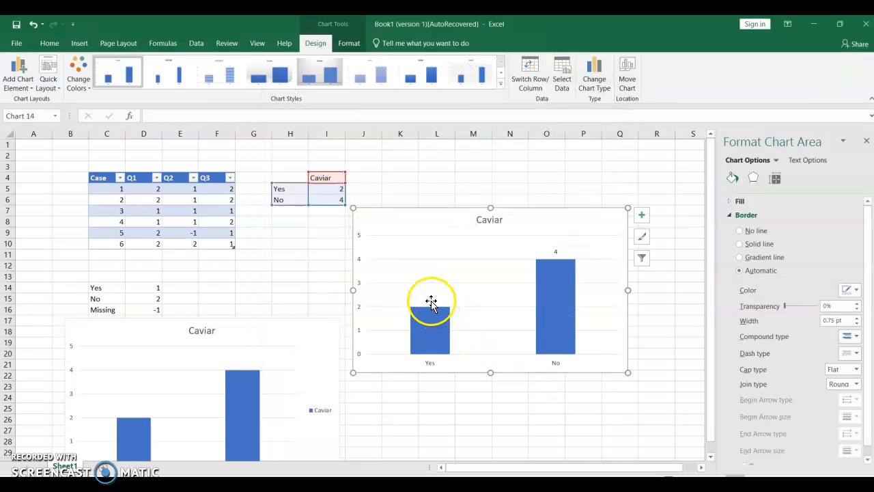
Delete the data labels above the Yes and No columns of the chart.
left_click(430, 300)
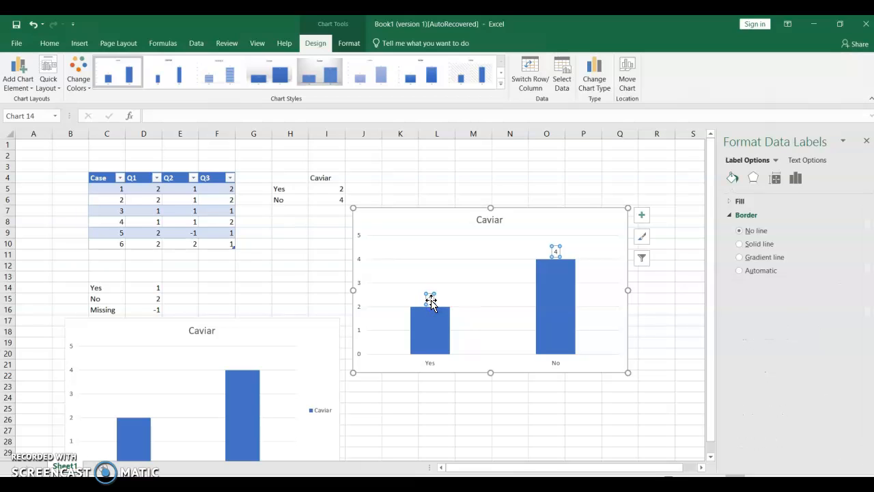
key("Delete")
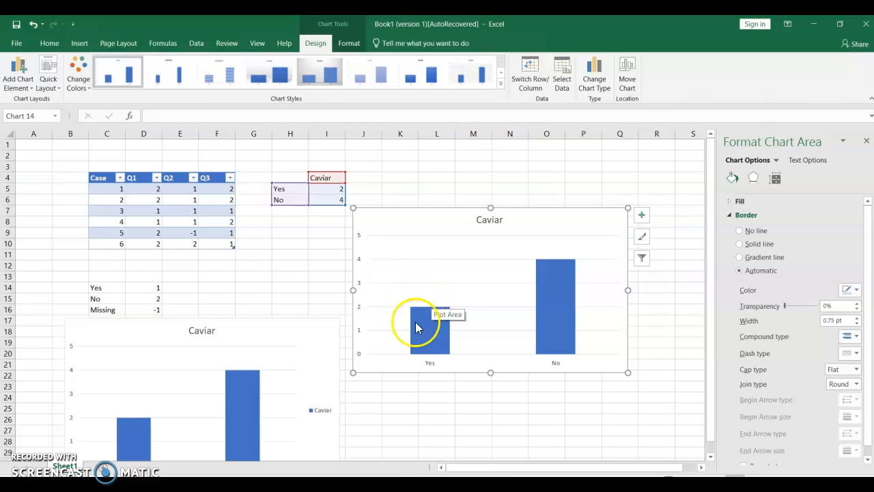
left_click(465, 396)
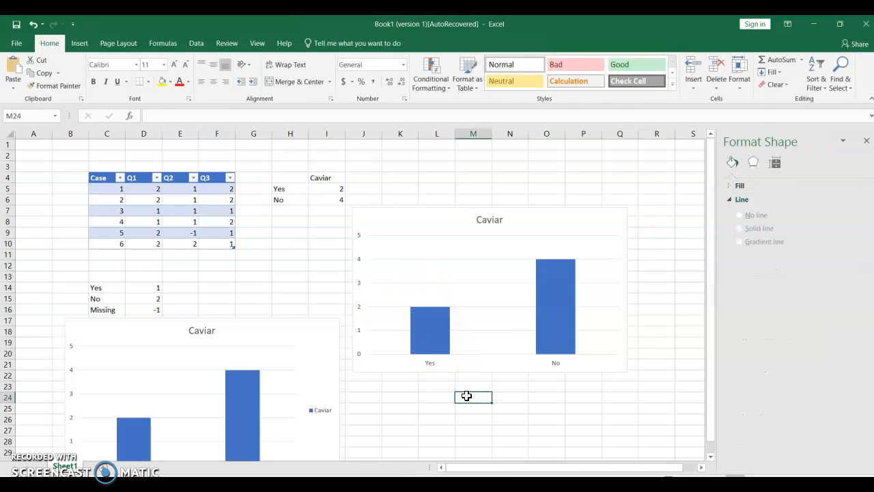
left_click(465, 249)
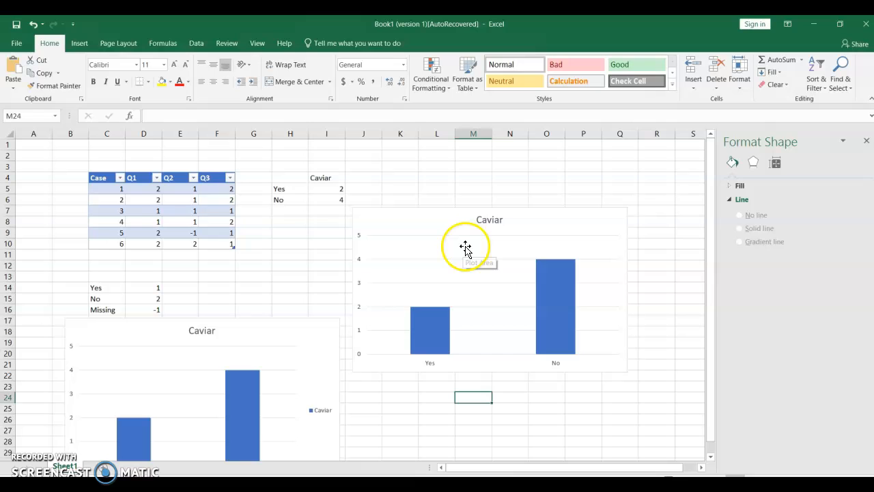
Delete the earlier Caviar chart that has a legend and sits below the response code list.
left_click(289, 336)
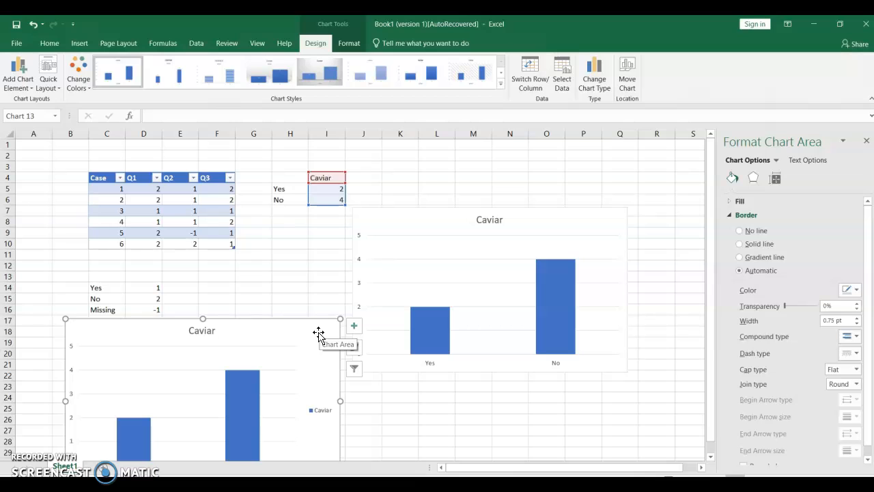
left_click(309, 313)
key("Delete")
Move the remaining Caviar chart below the response code list, with its upper edge at row 19.
left_click(454, 225)
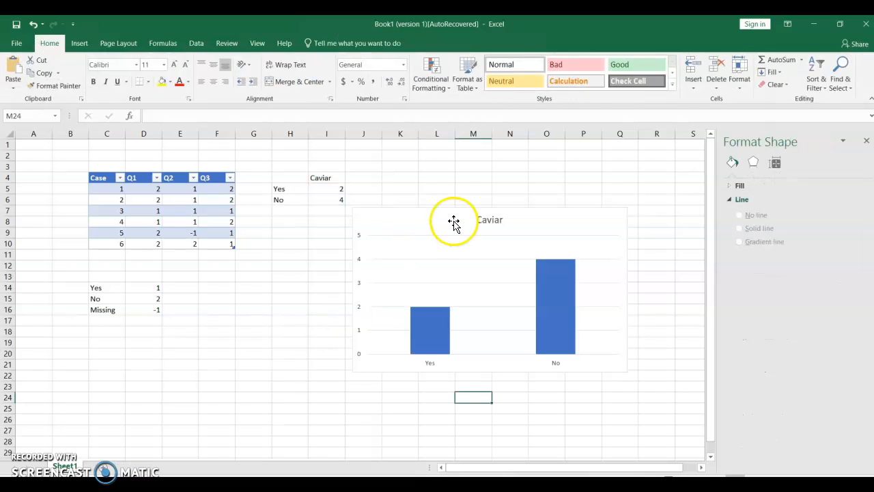
left_click_drag(455, 225, 144, 353)
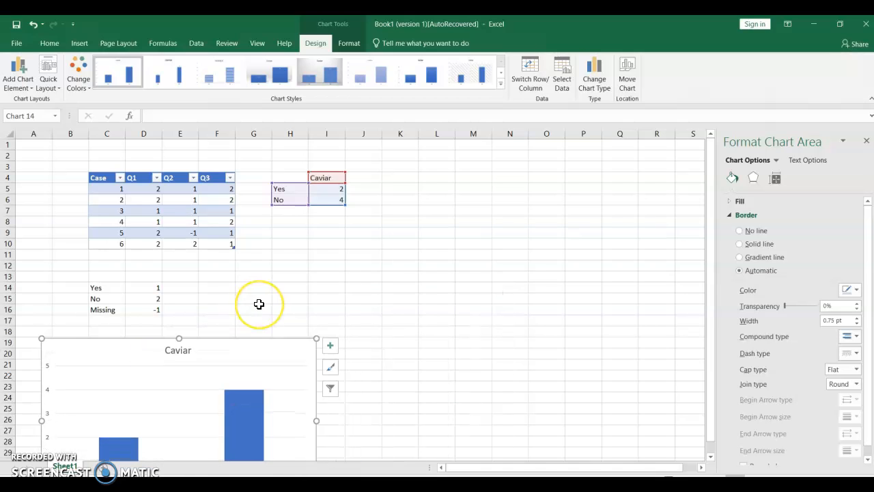
left_click(324, 263)
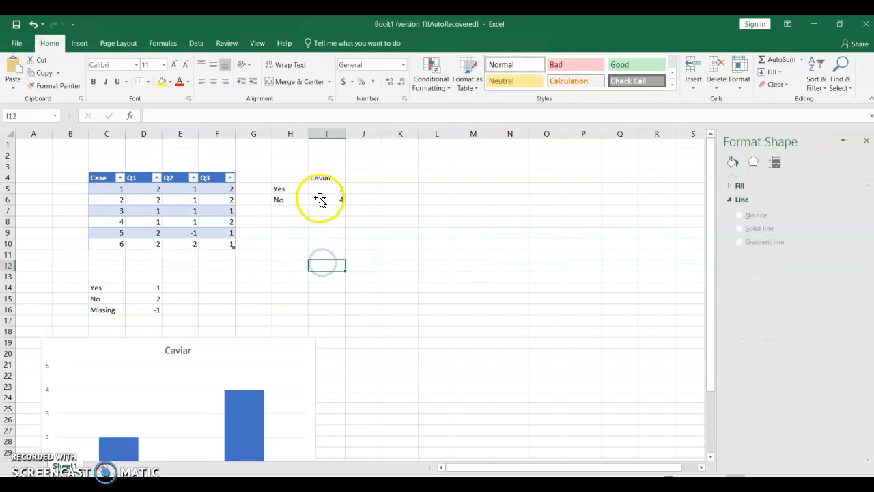
Count the Yes answers for Q2 in J5 with COUNTIF over the table's Q2 column and criterion 1.
left_click(357, 188)
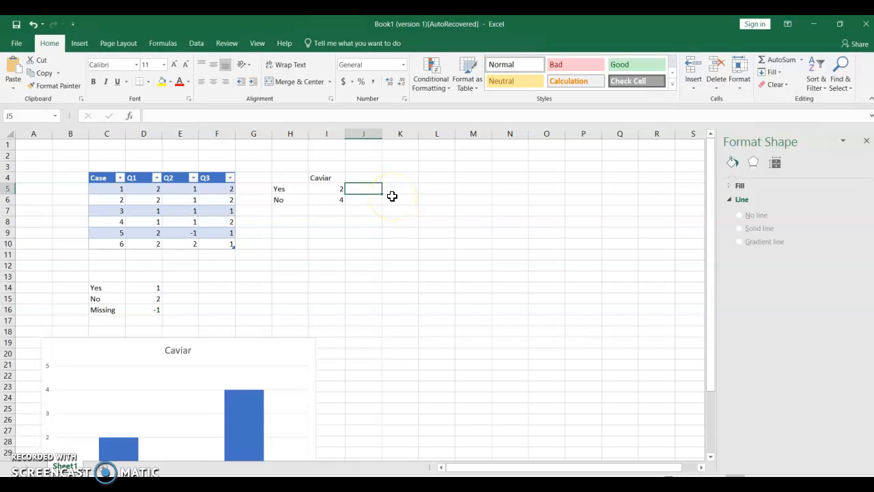
type("=vpi")
key("BackSpace")
key("BackSpace")
key("BackSpace")
type("countif(")
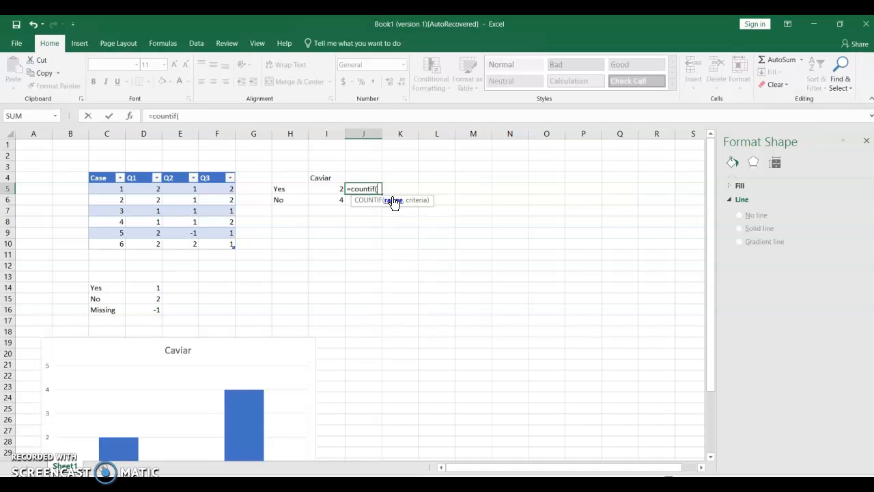
left_click_drag(184, 189, 180, 244)
type(",1)")
key("Return")
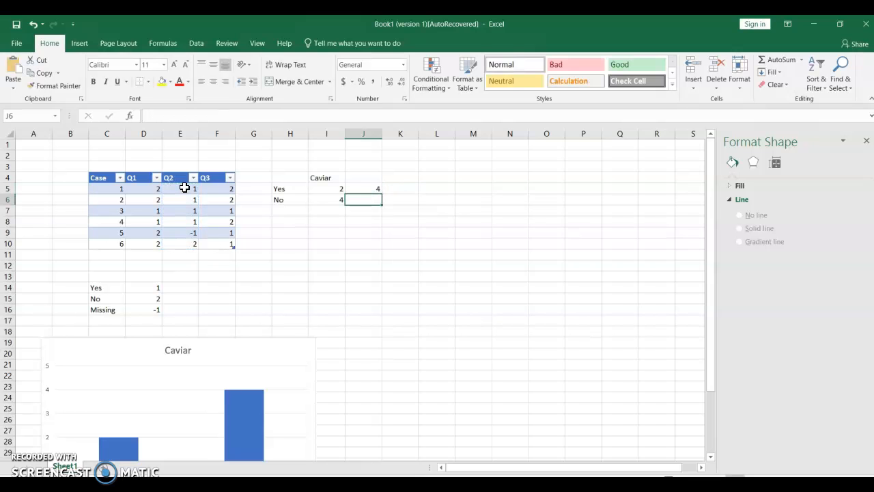
Enter =COUNTIF(Table1[Q2],1) in J6, in the No row.
type("=countif(")
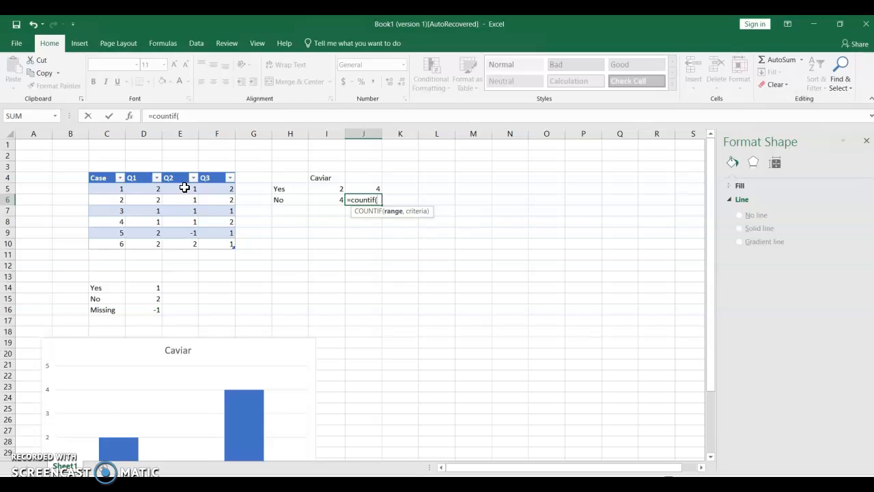
left_click_drag(182, 188, 180, 210)
key("ctrl+shift+Down")
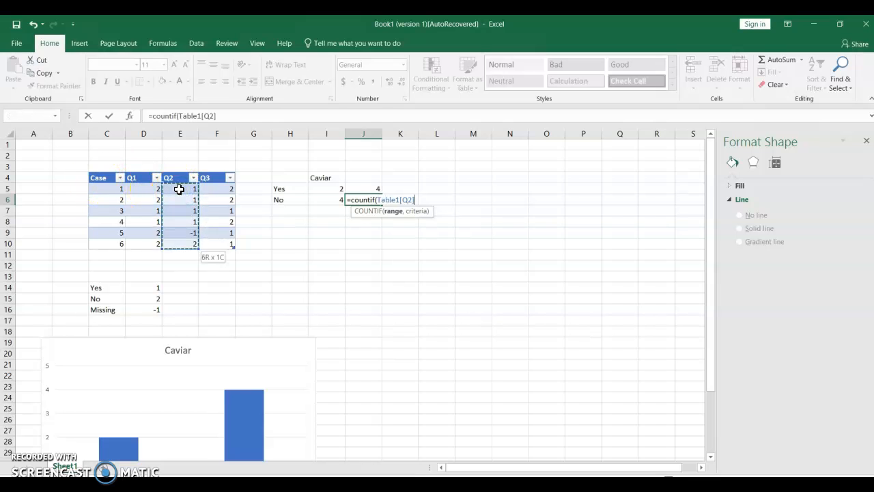
type(",")
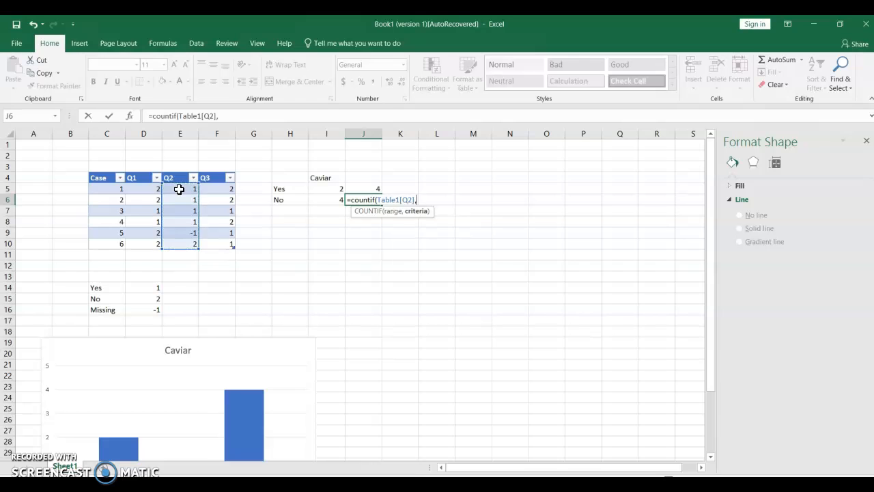
type("1)")
key("Return")
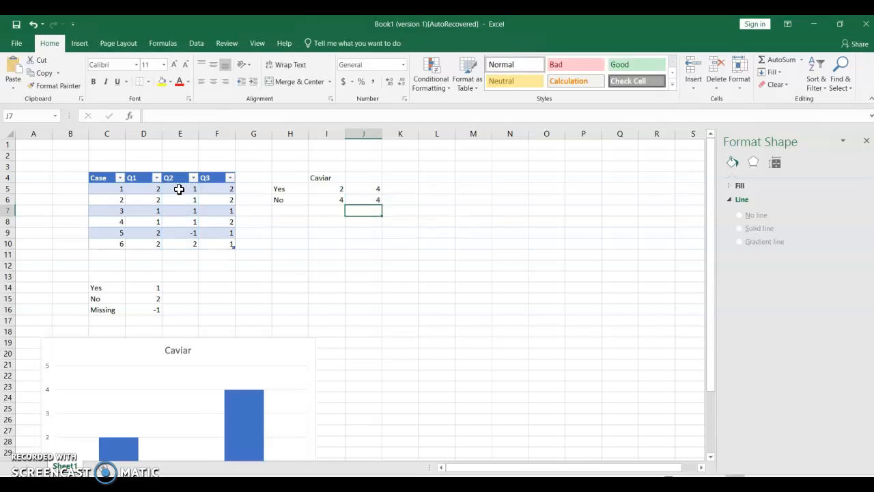
Correct the COUNTIF criterion in J6 to 2 so it counts the No answers for Q2.
key("Up")
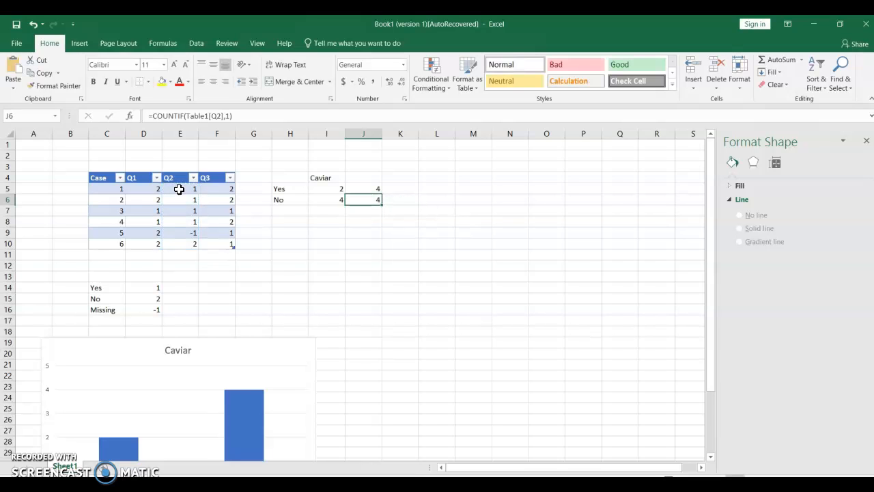
double_click(229, 115)
type("2")
key("Return")
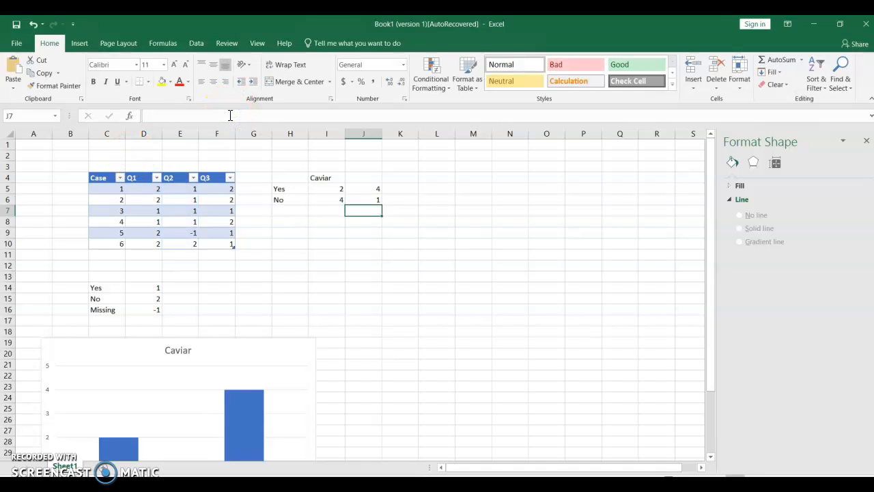
left_click(178, 233)
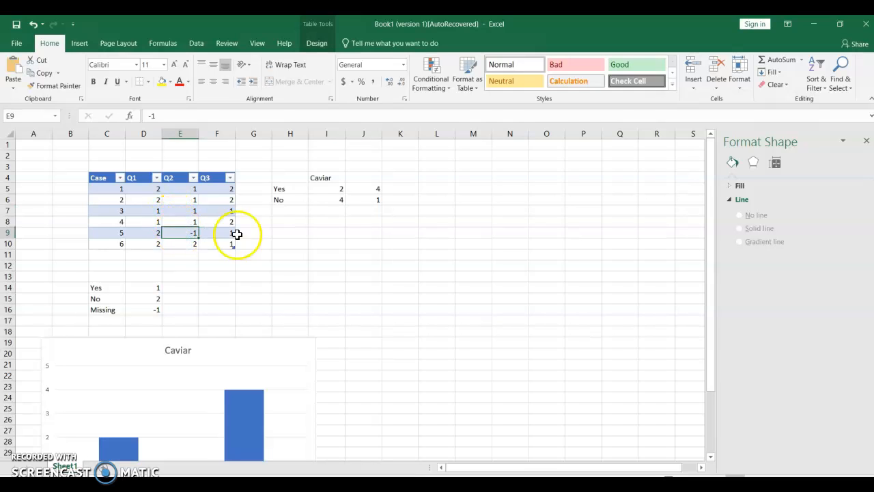
left_click(355, 199)
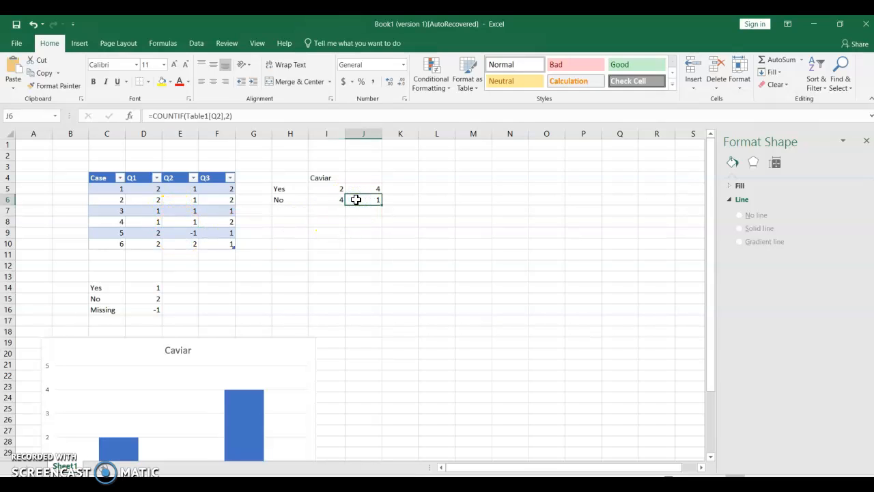
Enter the heading Roe in J4 above the Q2 counts.
left_click(355, 214)
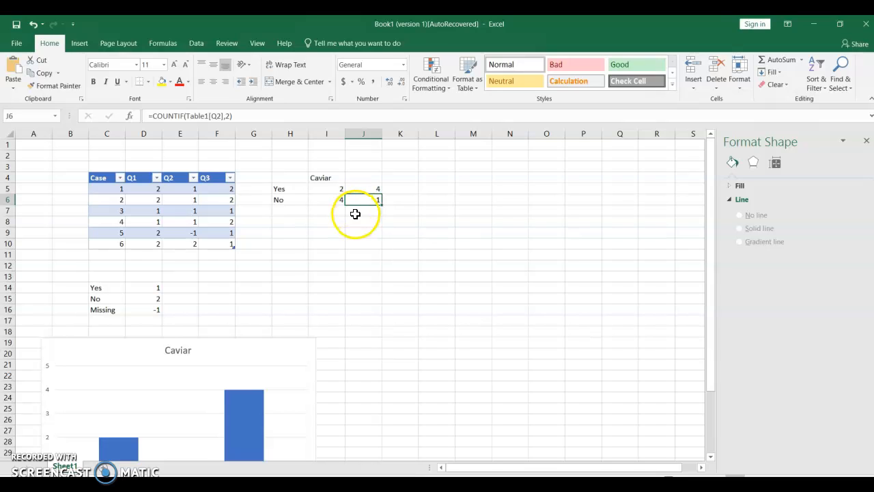
left_click(362, 179)
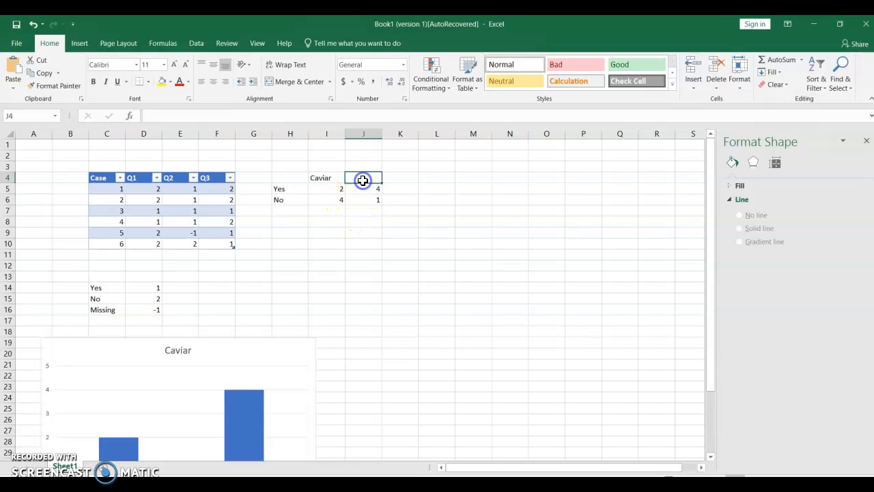
type("Roe")
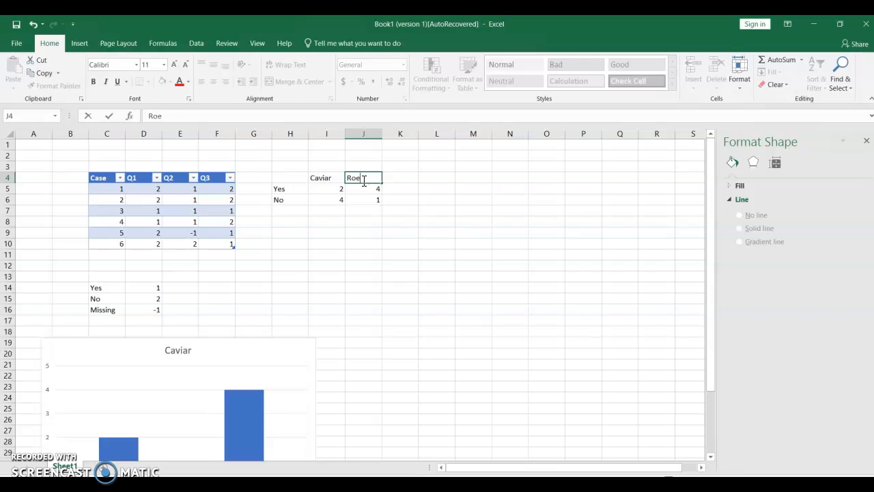
key("Return")
Count the Yes answers for Q3 in K5 with COUNTIF over the table's Q3 column and criterion 1.
key("Right")
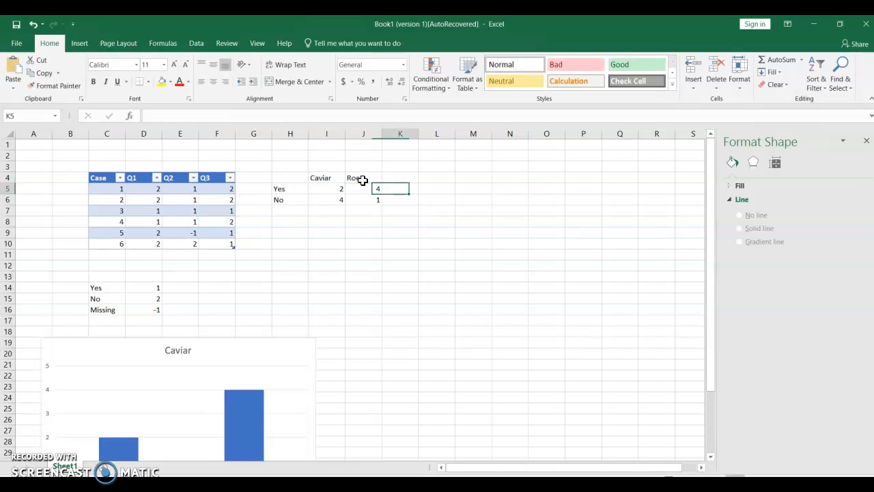
type("=")
type("vo")
key("BackSpace")
key("BackSpace")
type("coun")
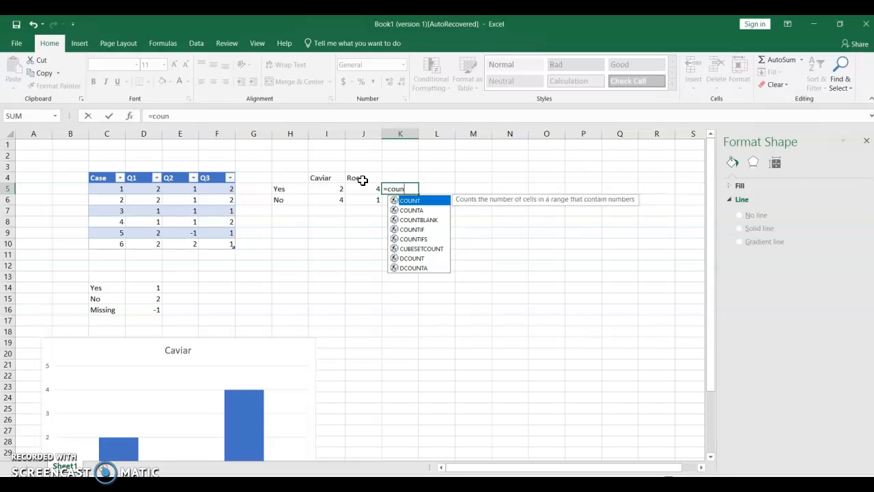
type("tif(Table1[@Q3")
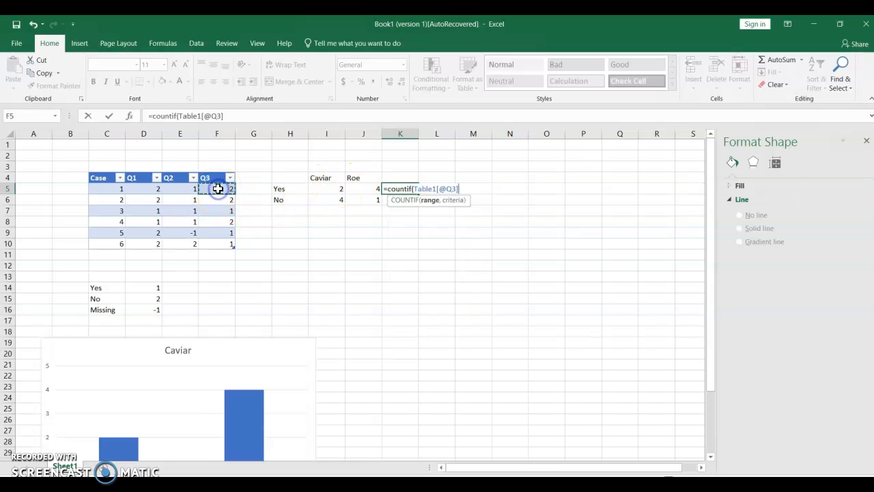
left_click_drag(218, 189, 217, 243)
type(",1)")
key("Return")
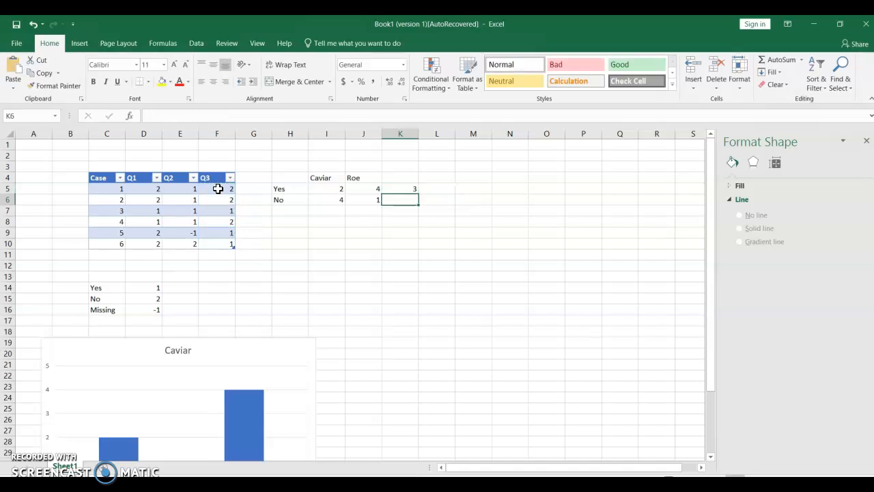
Count the No answers for Q3 in K6 with COUNTIF over the table's Q3 column and criterion 2.
type("=countif(")
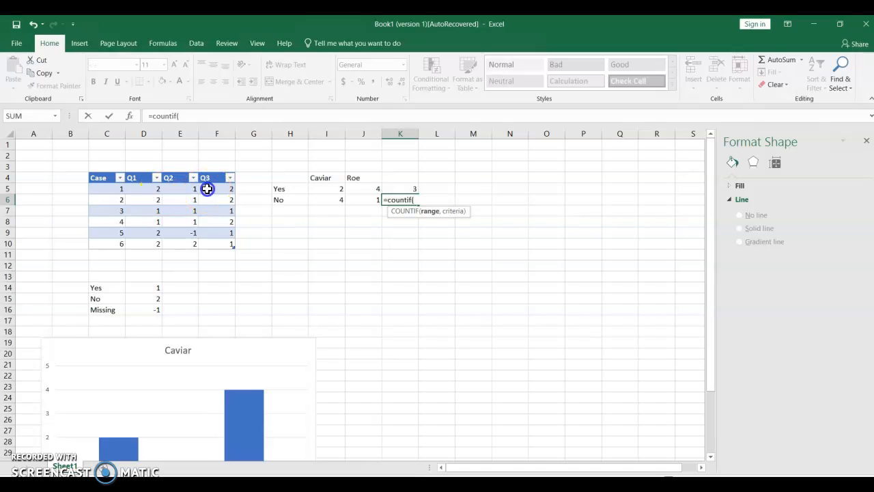
left_click_drag(205, 188, 213, 221)
type(",2)")
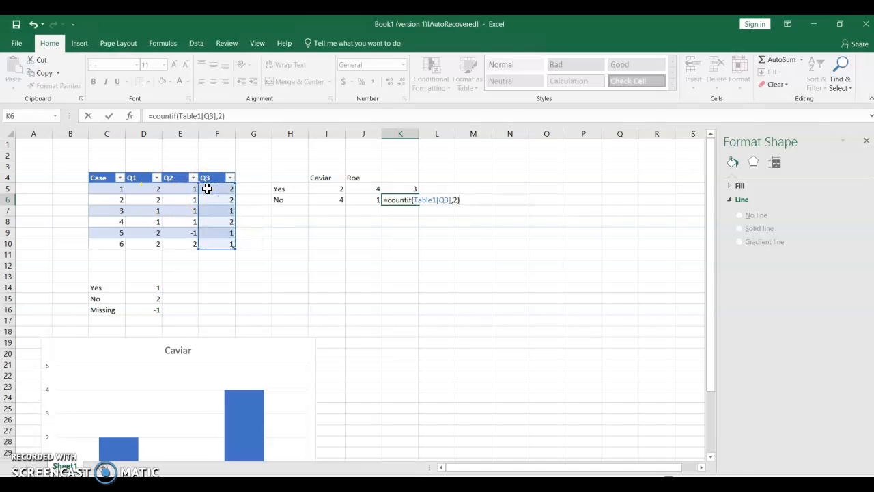
key("Return")
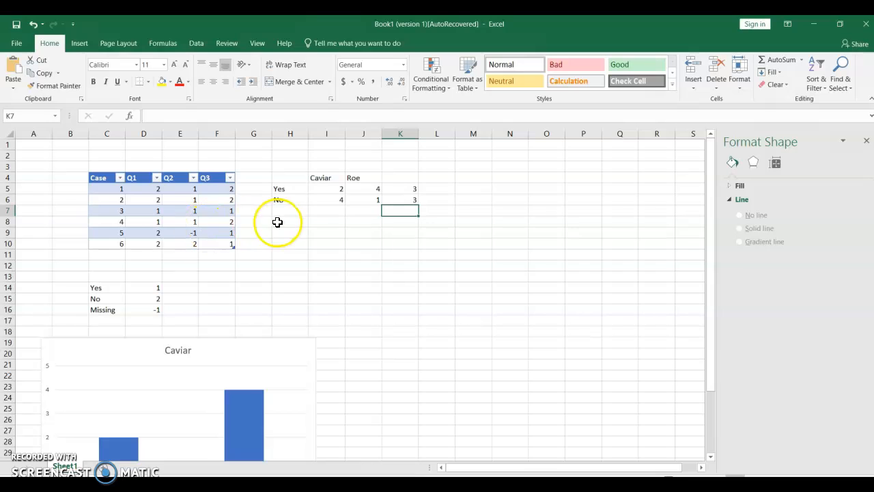
Enter the heading Pringles in K4 above the Q3 counts.
left_click(387, 178)
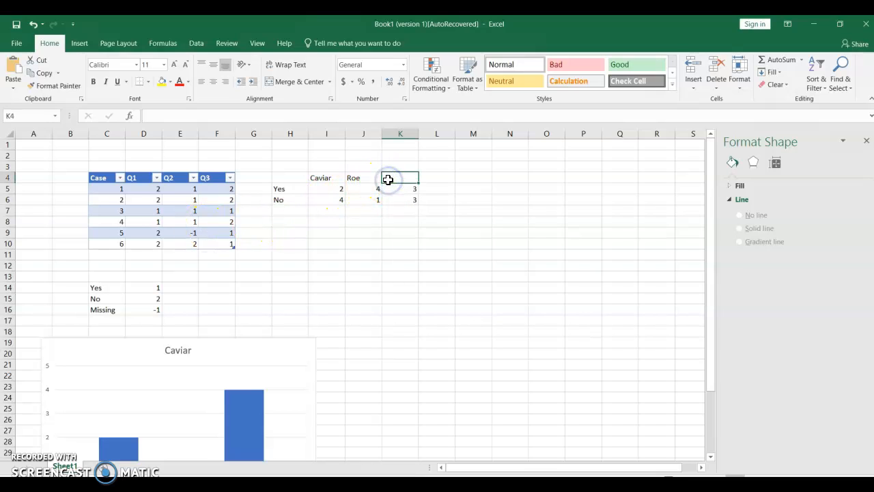
type("P")
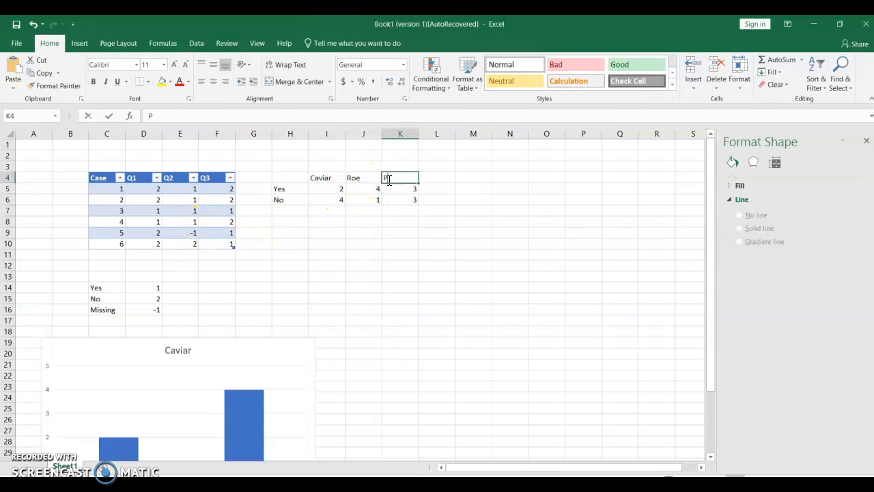
type("ringles")
key("Return")
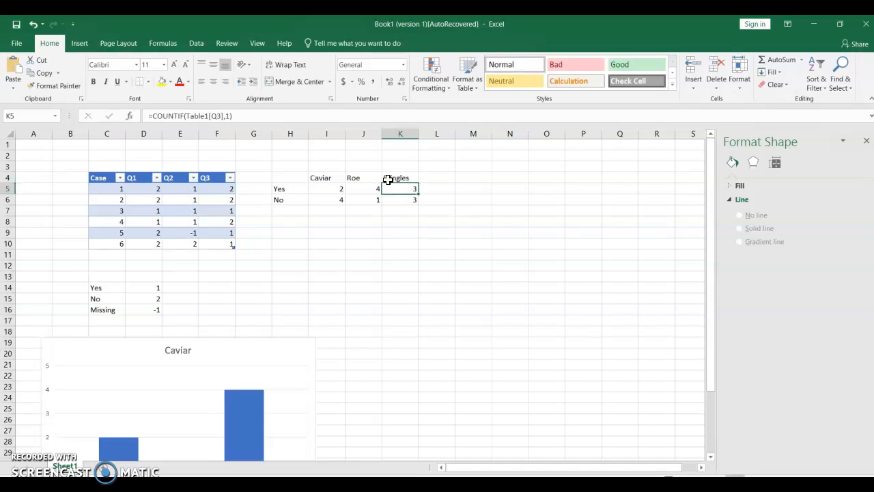
Insert a clustered column chart from the summary range H4:K6 and move it below the counts, clear of the response table.
left_click(291, 180)
key("shift+Right")
key("shift+Right")
key("shift+Right")
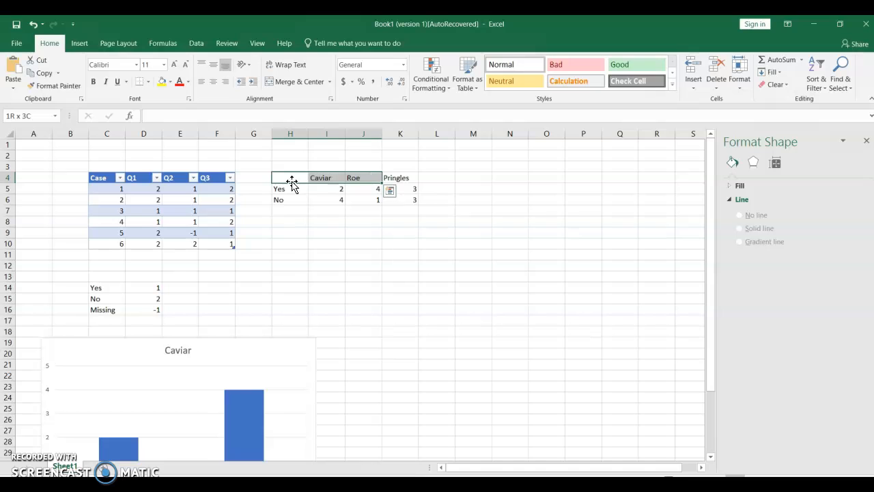
key("shift+Down")
key("shift+Down")
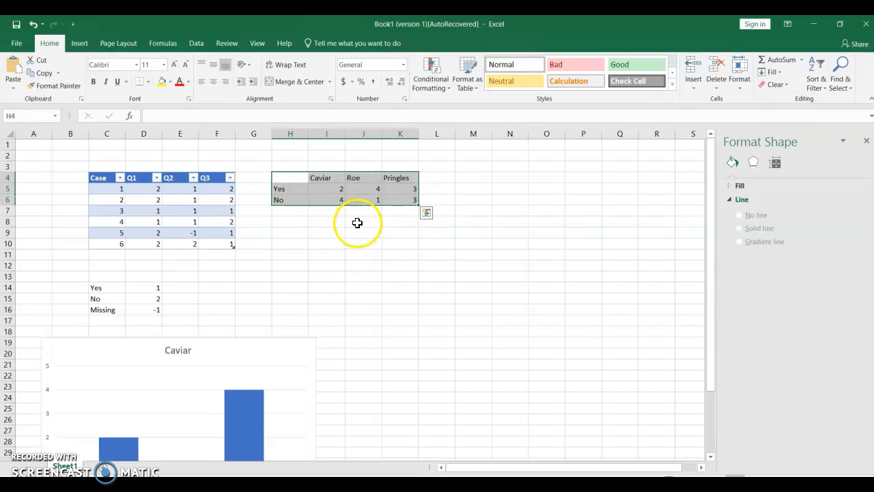
left_click(426, 213)
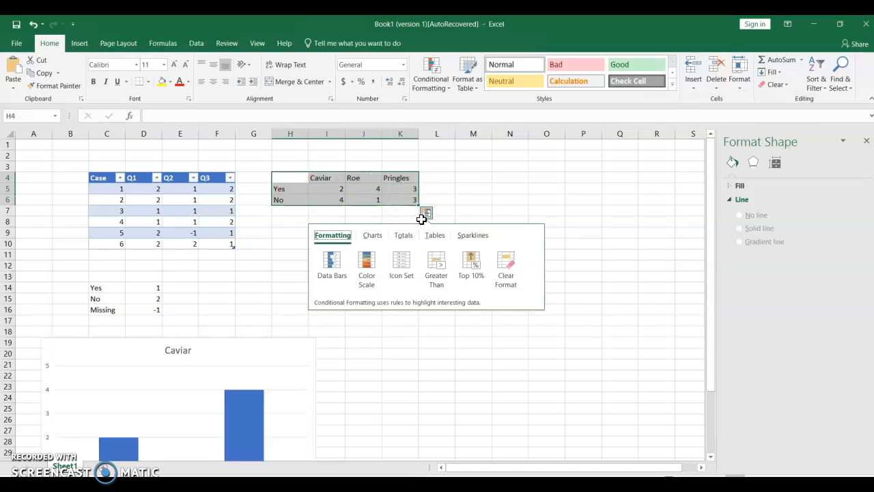
left_click(372, 236)
left_click(335, 265)
left_click(422, 237)
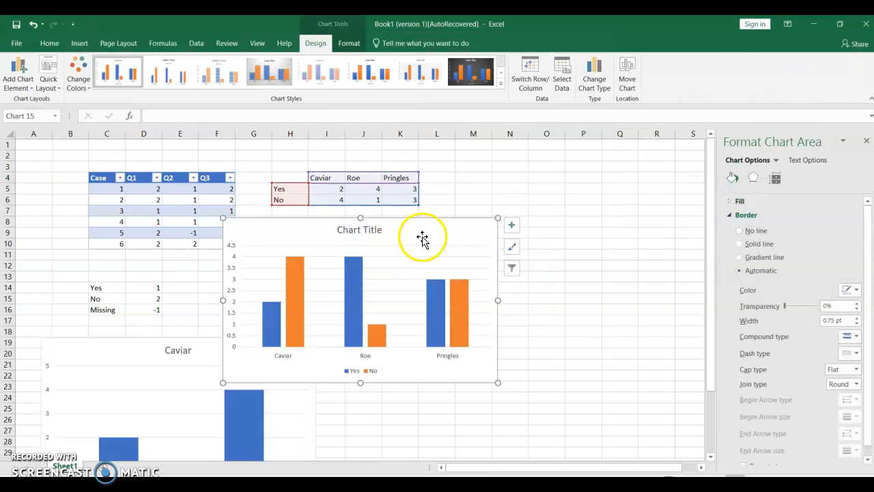
left_click_drag(422, 238, 539, 245)
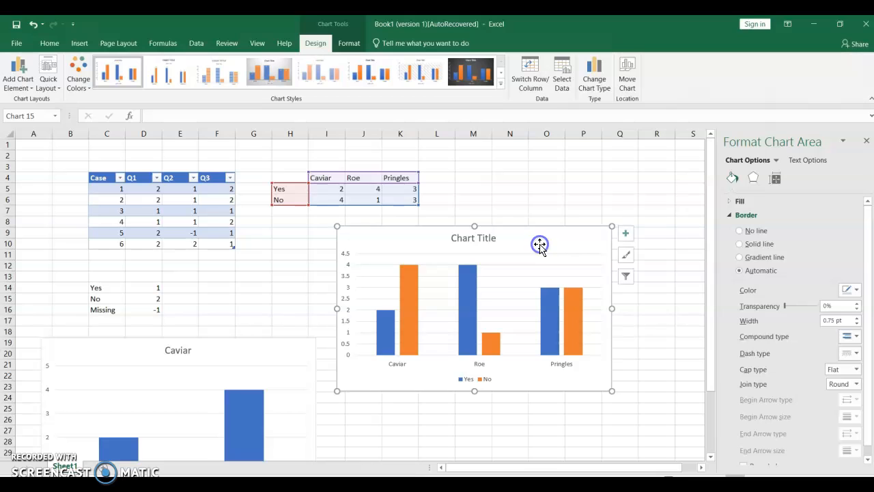
Replace the new chart's placeholder title with Food Preferences.
left_click(473, 243)
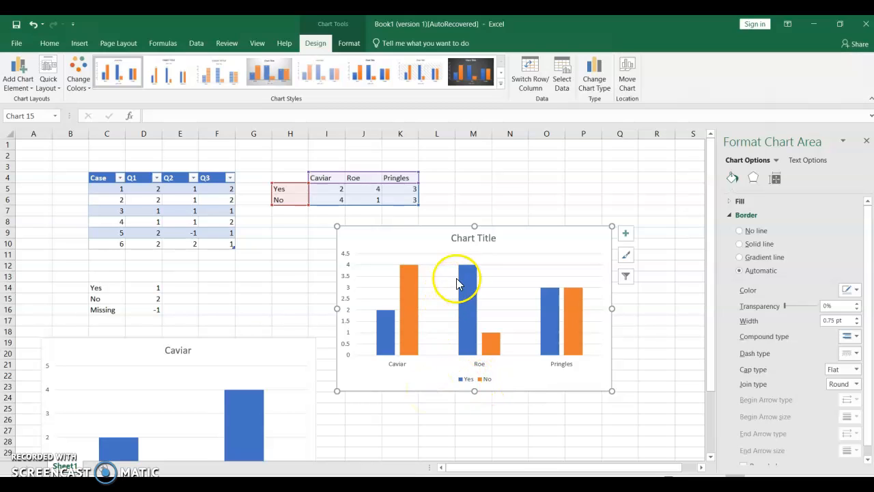
left_click(467, 239)
double_click(465, 238)
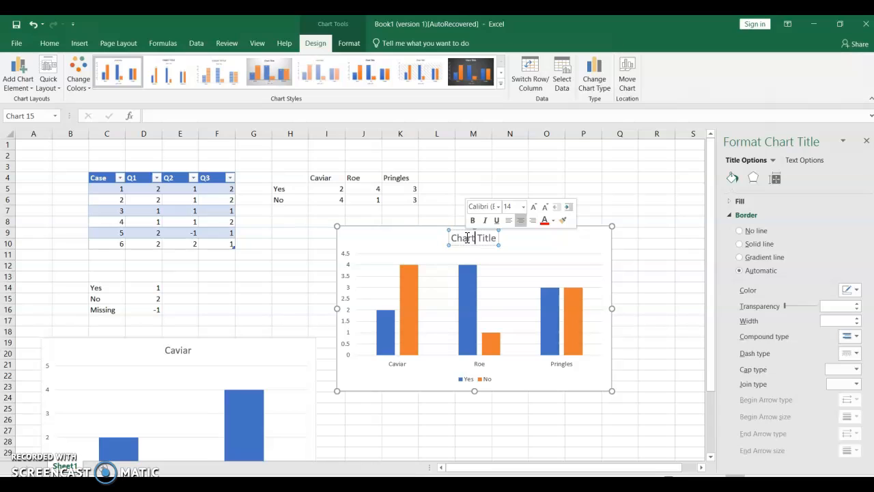
key("Right")
key("Right")
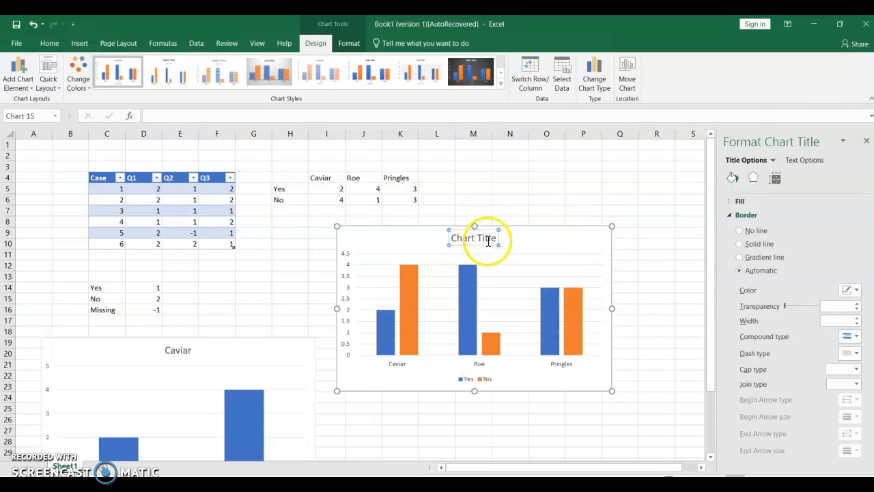
left_click(494, 236)
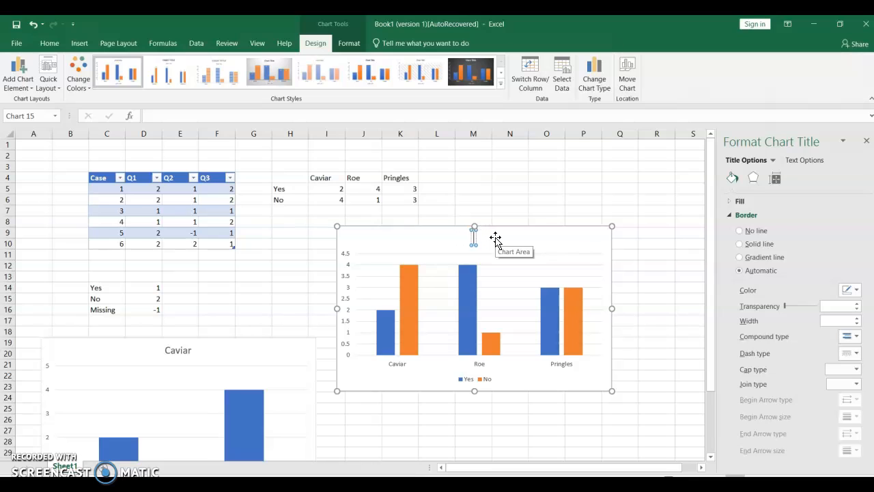
type("eferen")
key("BackSpace")
key("BackSpace")
key("BackSpace")
key("BackSpace")
type("Prefe")
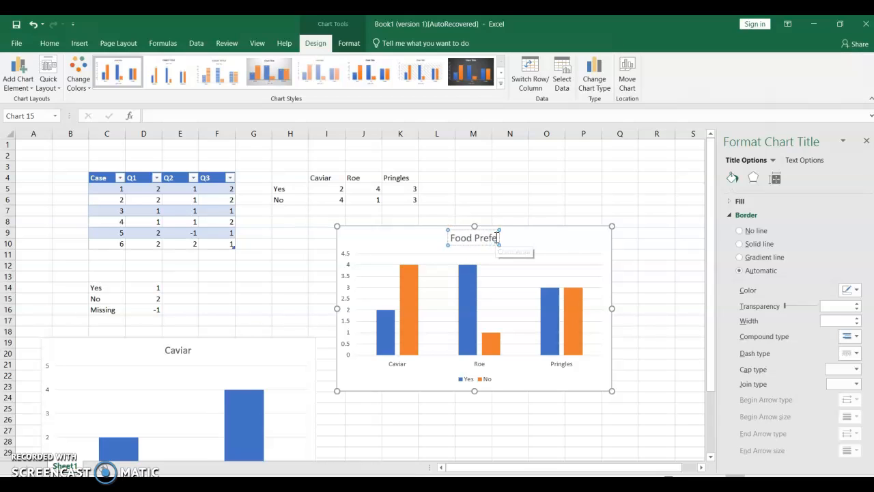
type("rences")
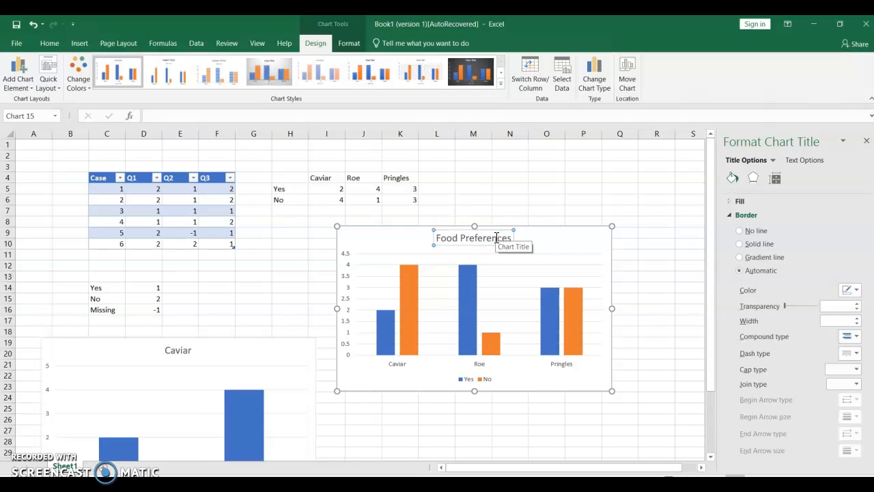
left_click(476, 429)
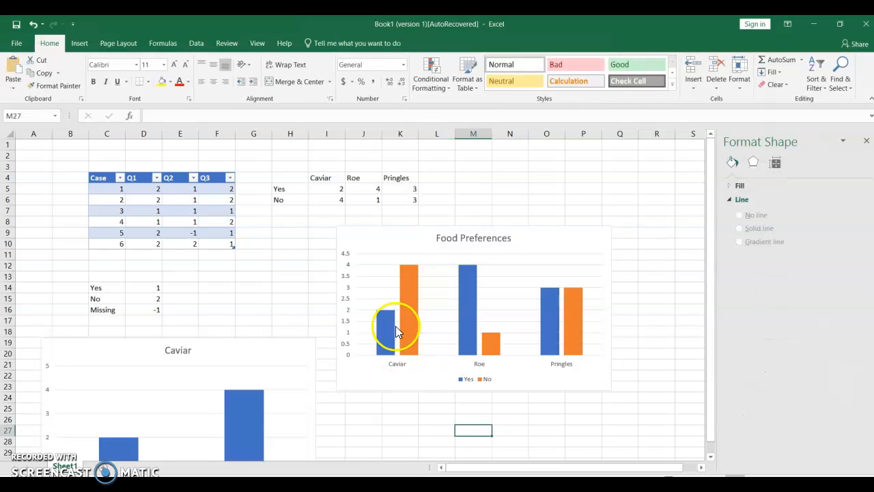
Swap the rows and columns of the Food Preferences chart so its bars are grouped by Yes and No.
left_click(431, 314)
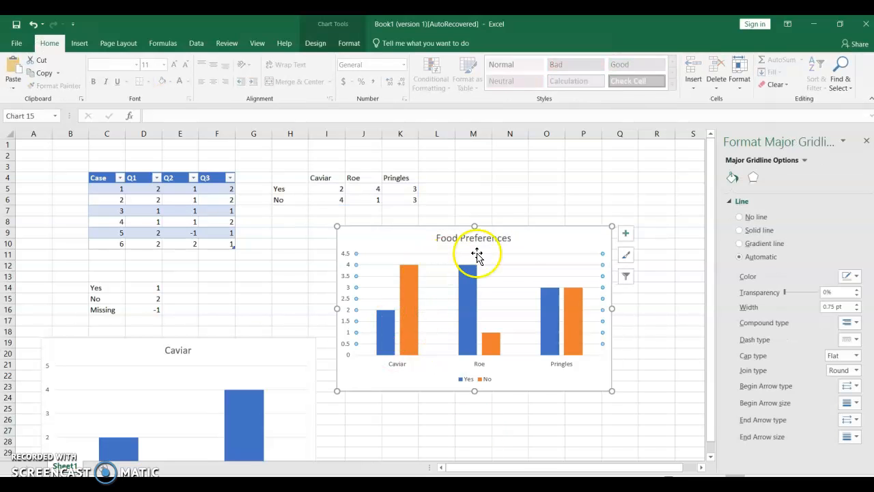
left_click(517, 249)
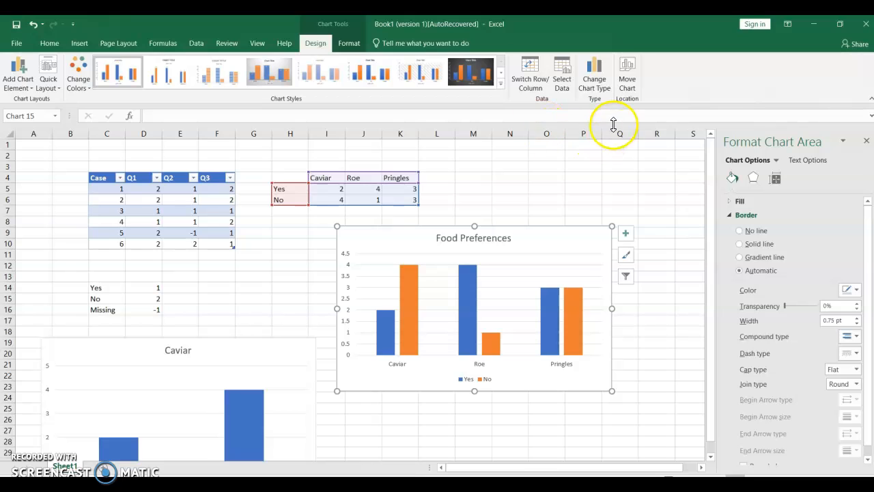
left_click(531, 94)
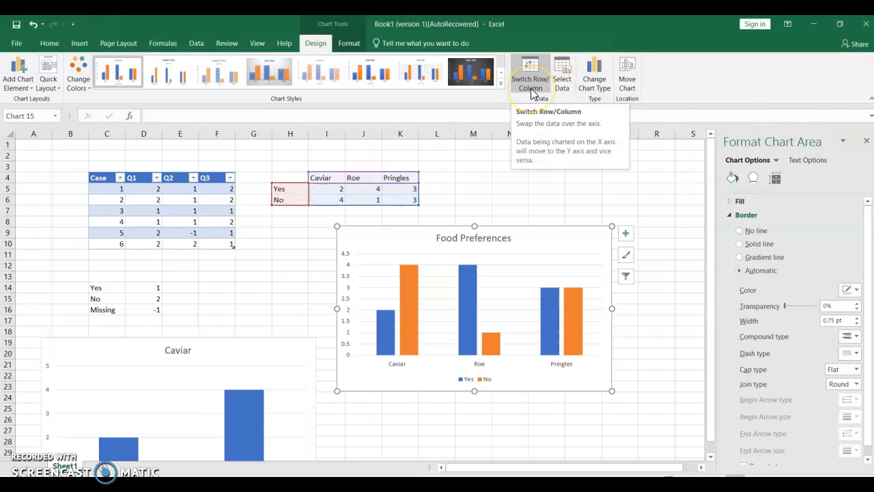
left_click(484, 233)
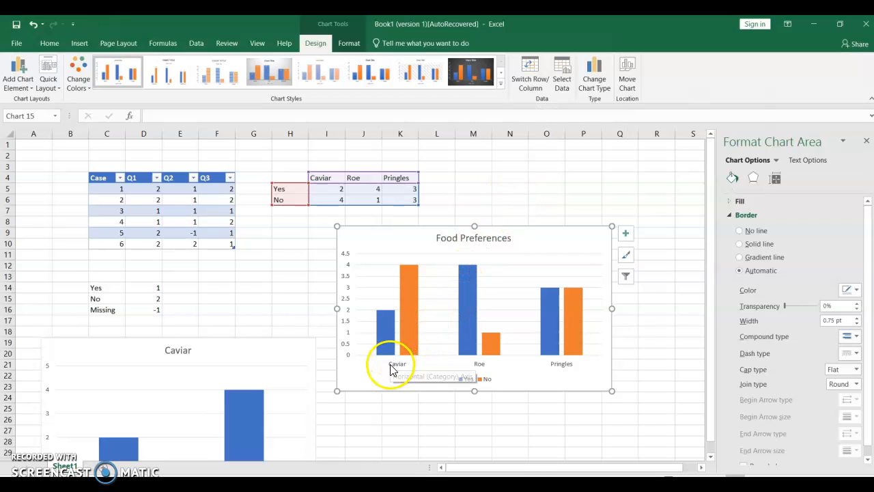
mouse_move(404, 269)
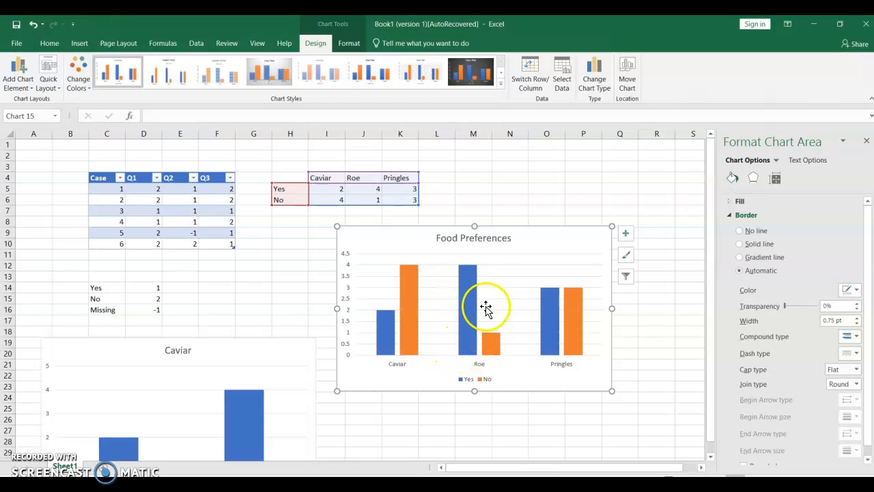
mouse_move(464, 272)
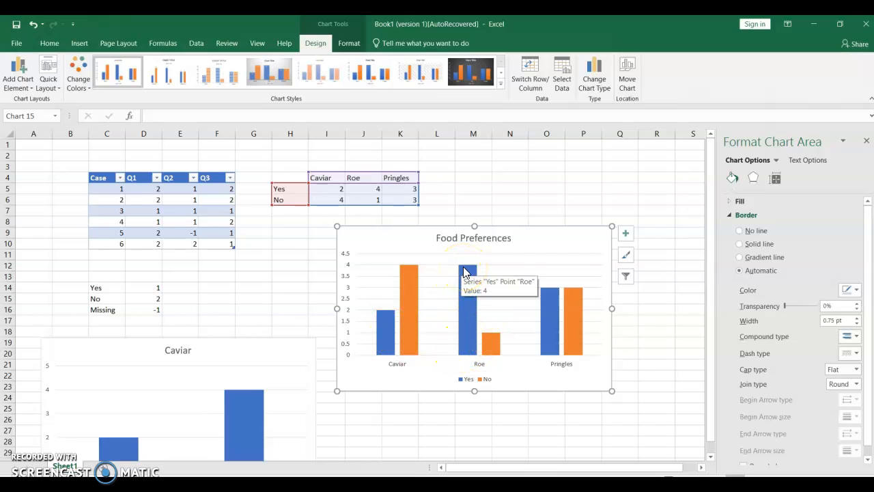
left_click(530, 83)
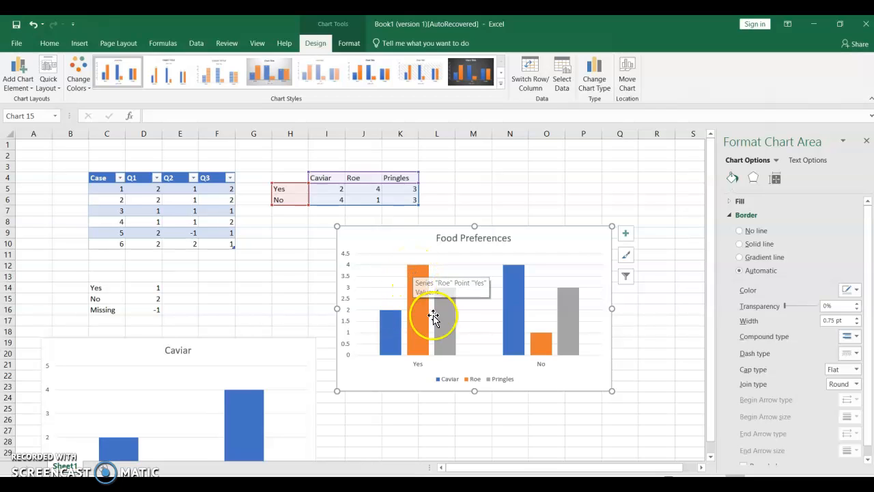
Switch the Food Preferences chart back to grouping its bars by food, with Yes and No as the series.
mouse_move(390, 336)
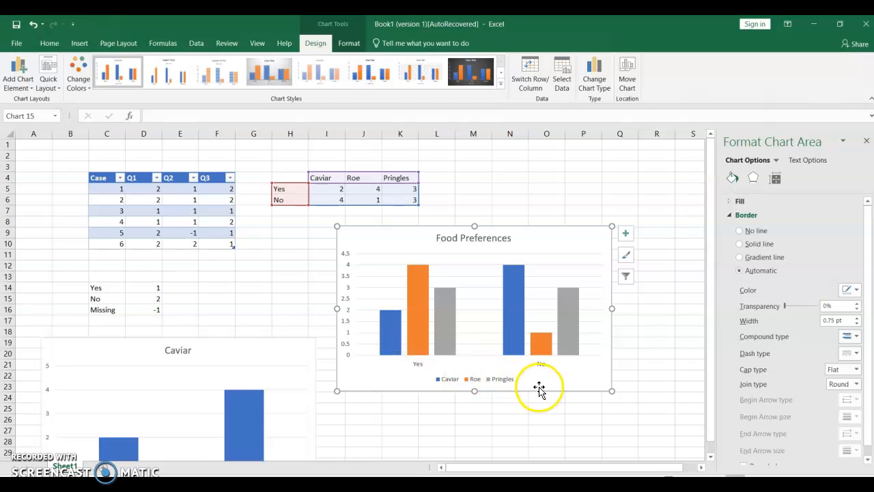
mouse_move(518, 269)
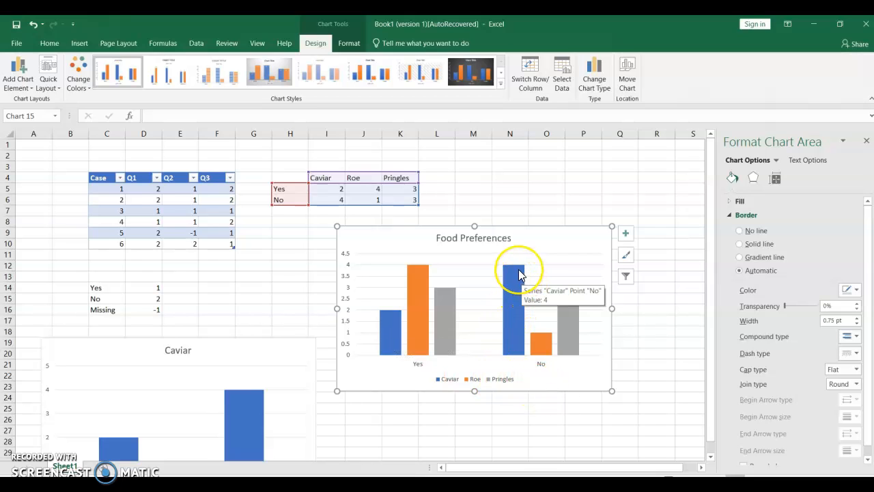
left_click(528, 83)
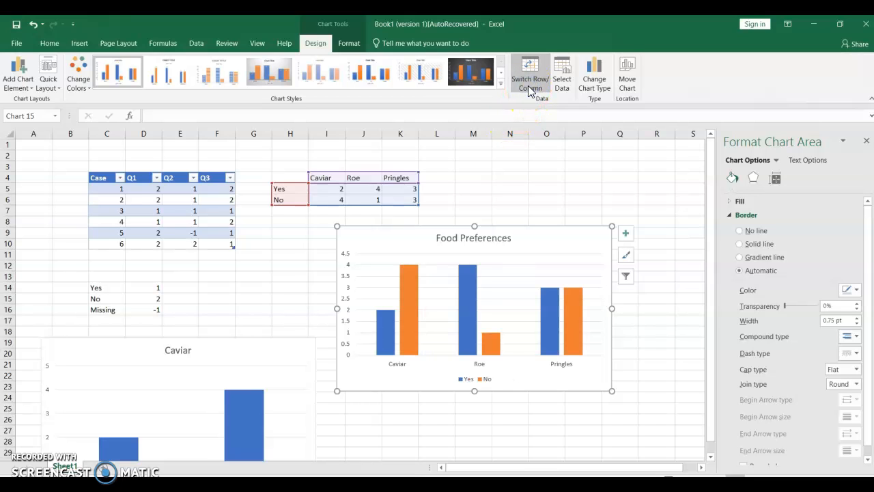
Apply the colorful palette starting with green and light blue to the Food Preferences chart, and deselect the chart.
left_click(78, 82)
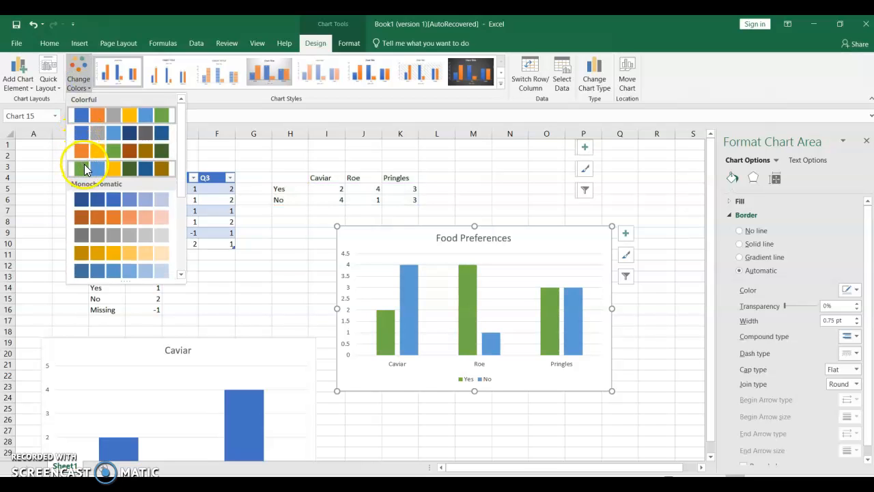
left_click(84, 170)
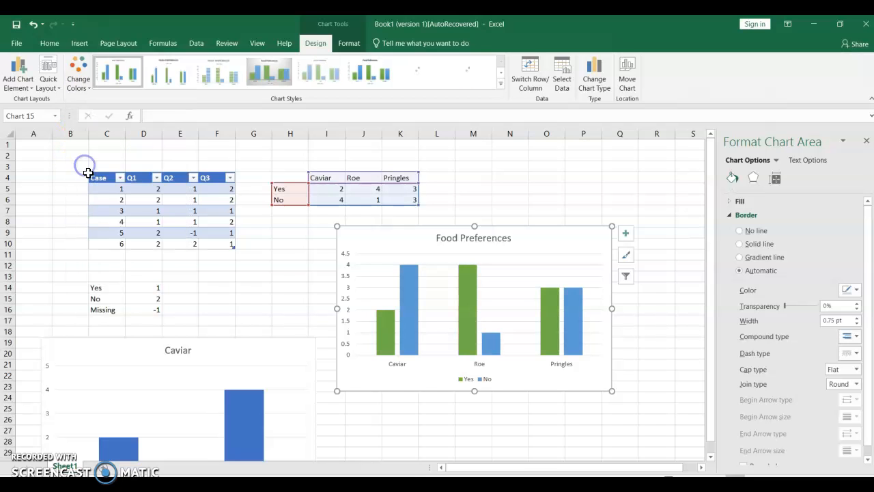
left_click(389, 410)
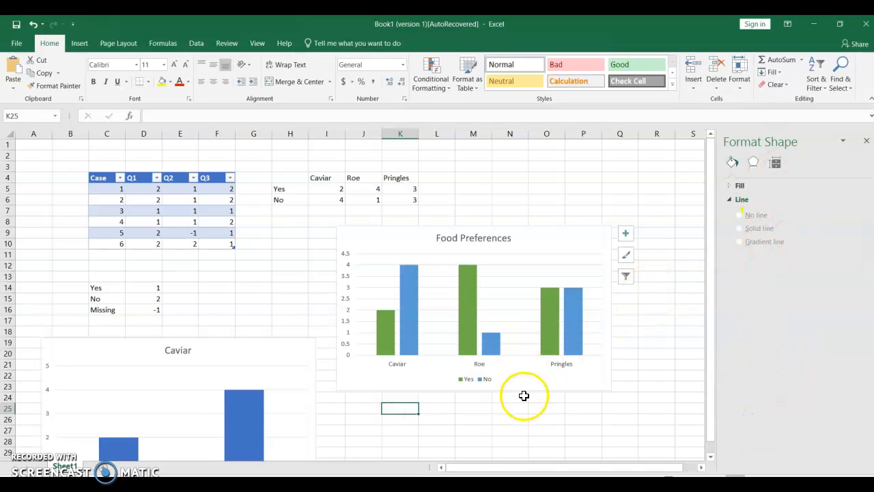
left_click(483, 420)
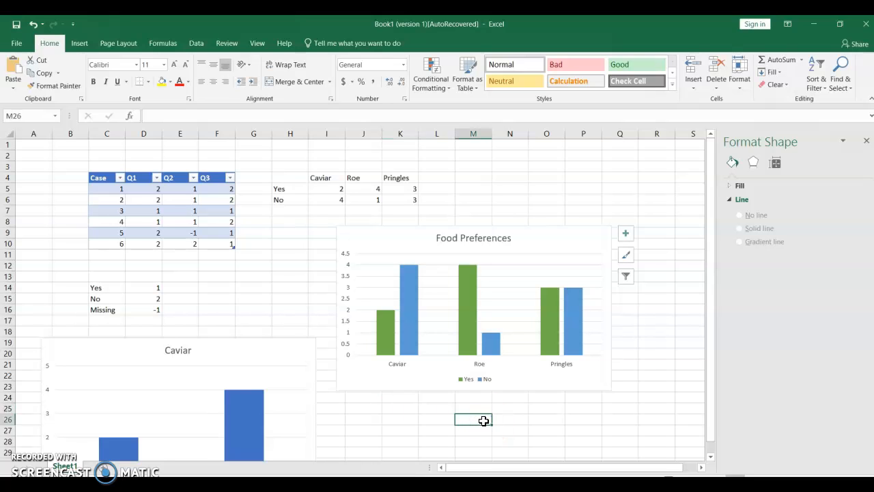